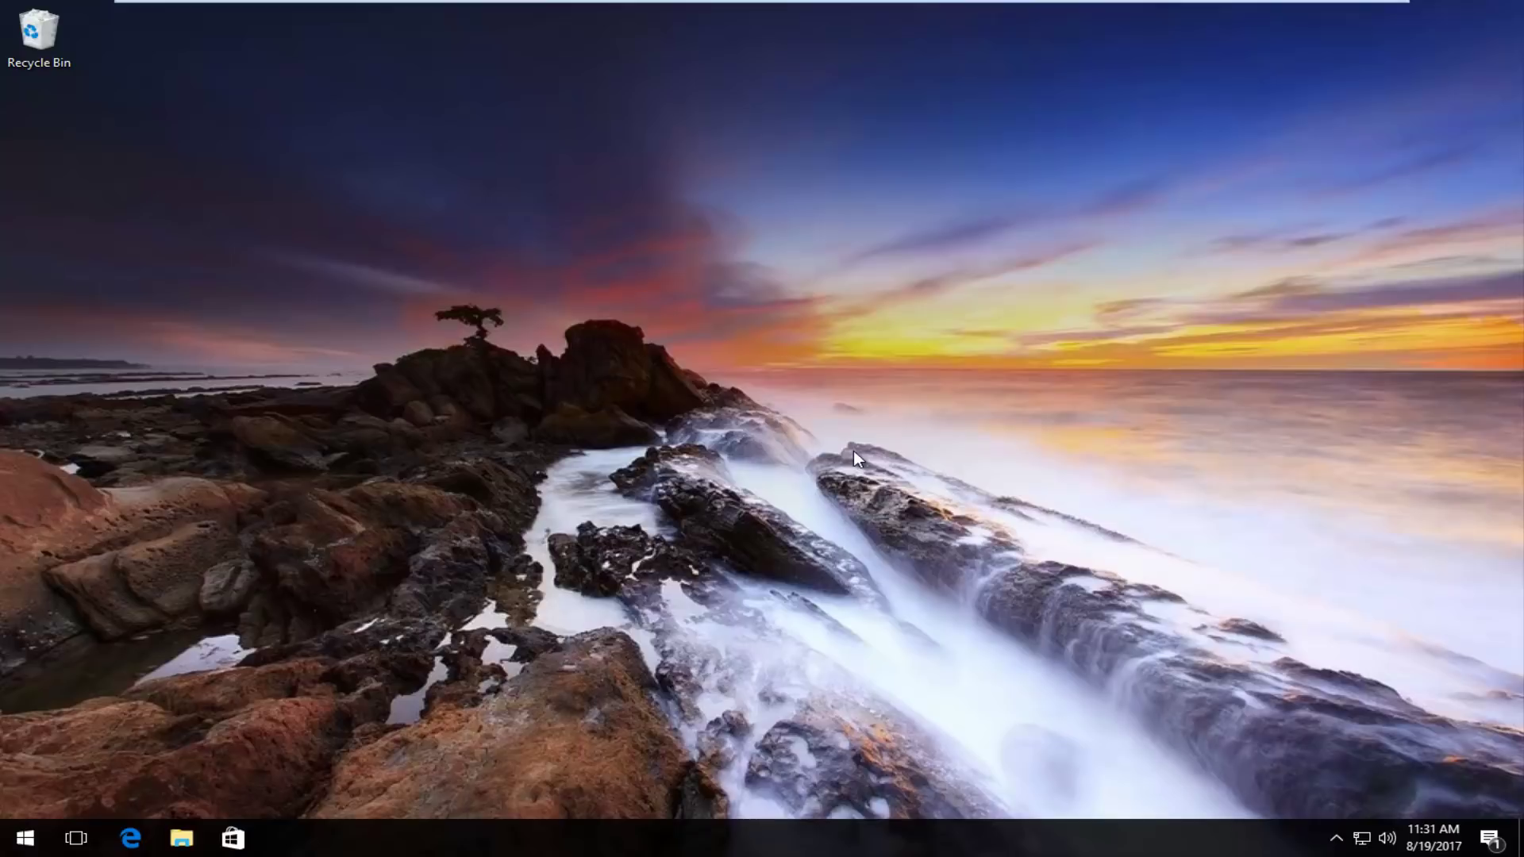
Step: Search the Start menu for 'services' and launch the Services desktop app
left_click(27, 838)
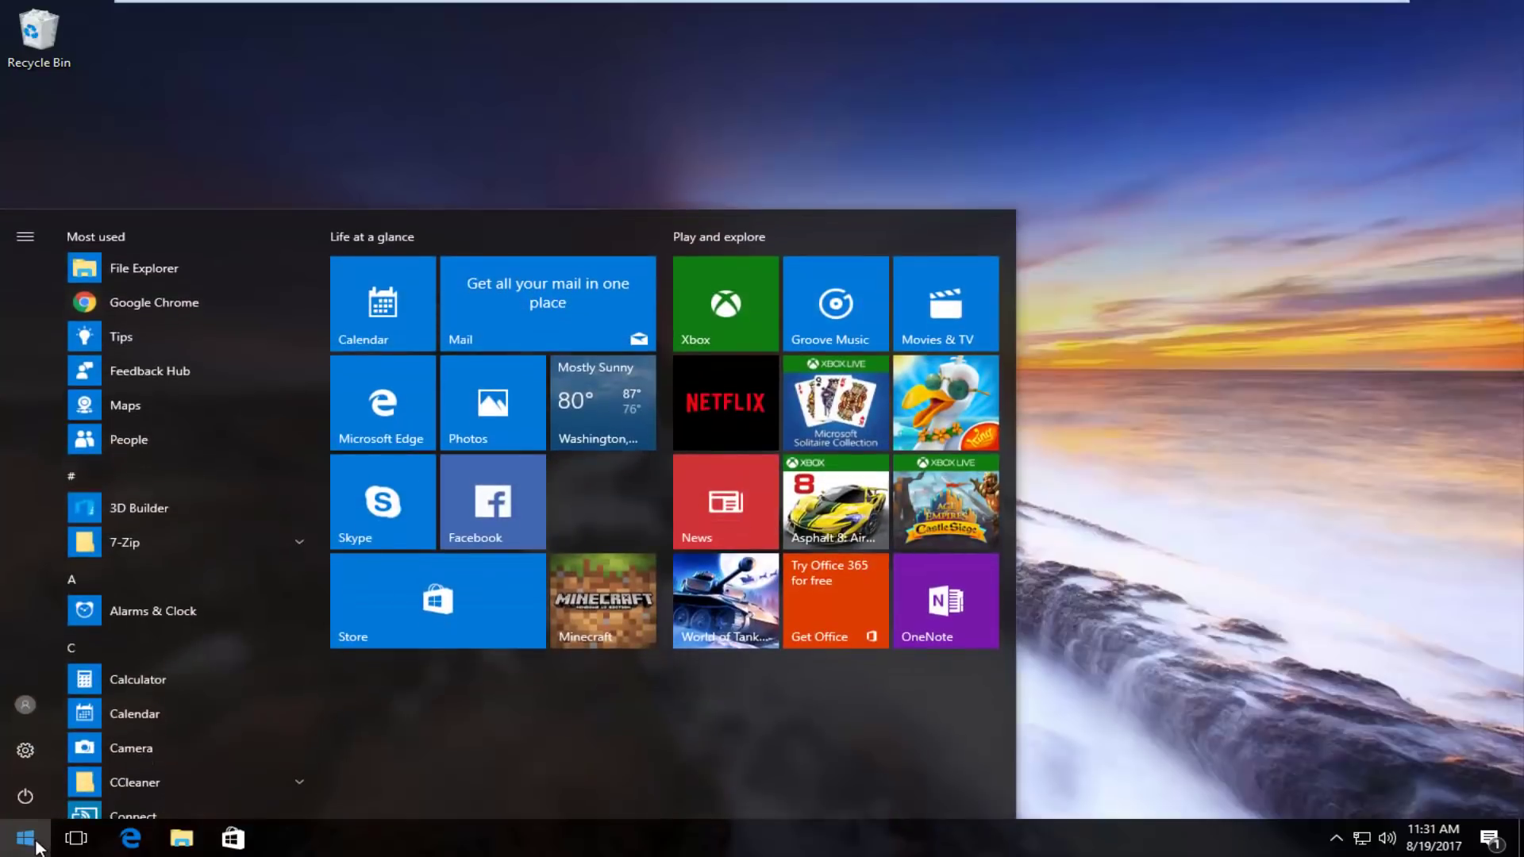
type("services")
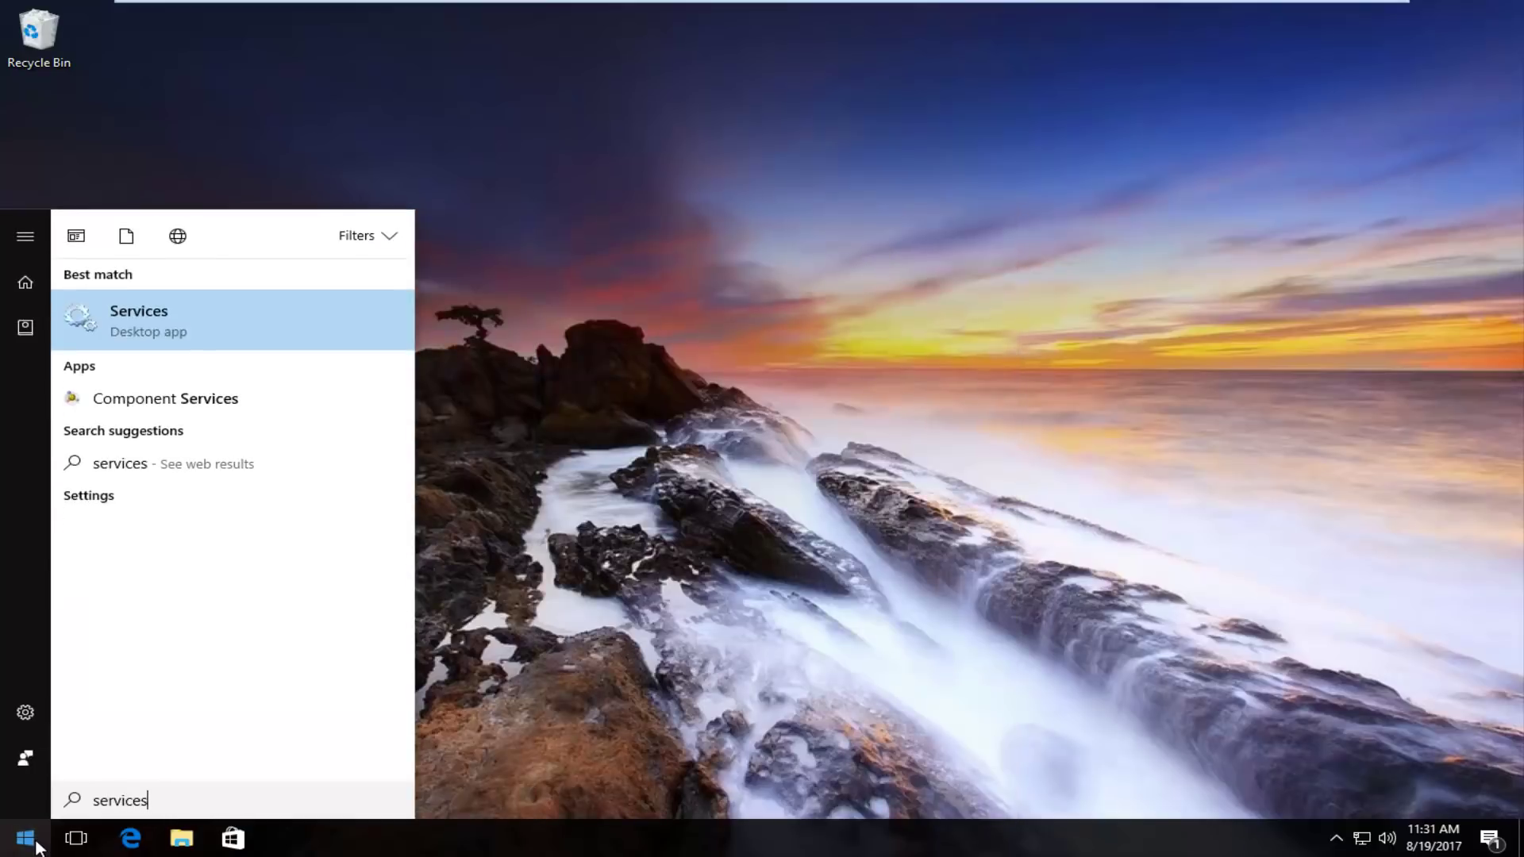
left_click(182, 332)
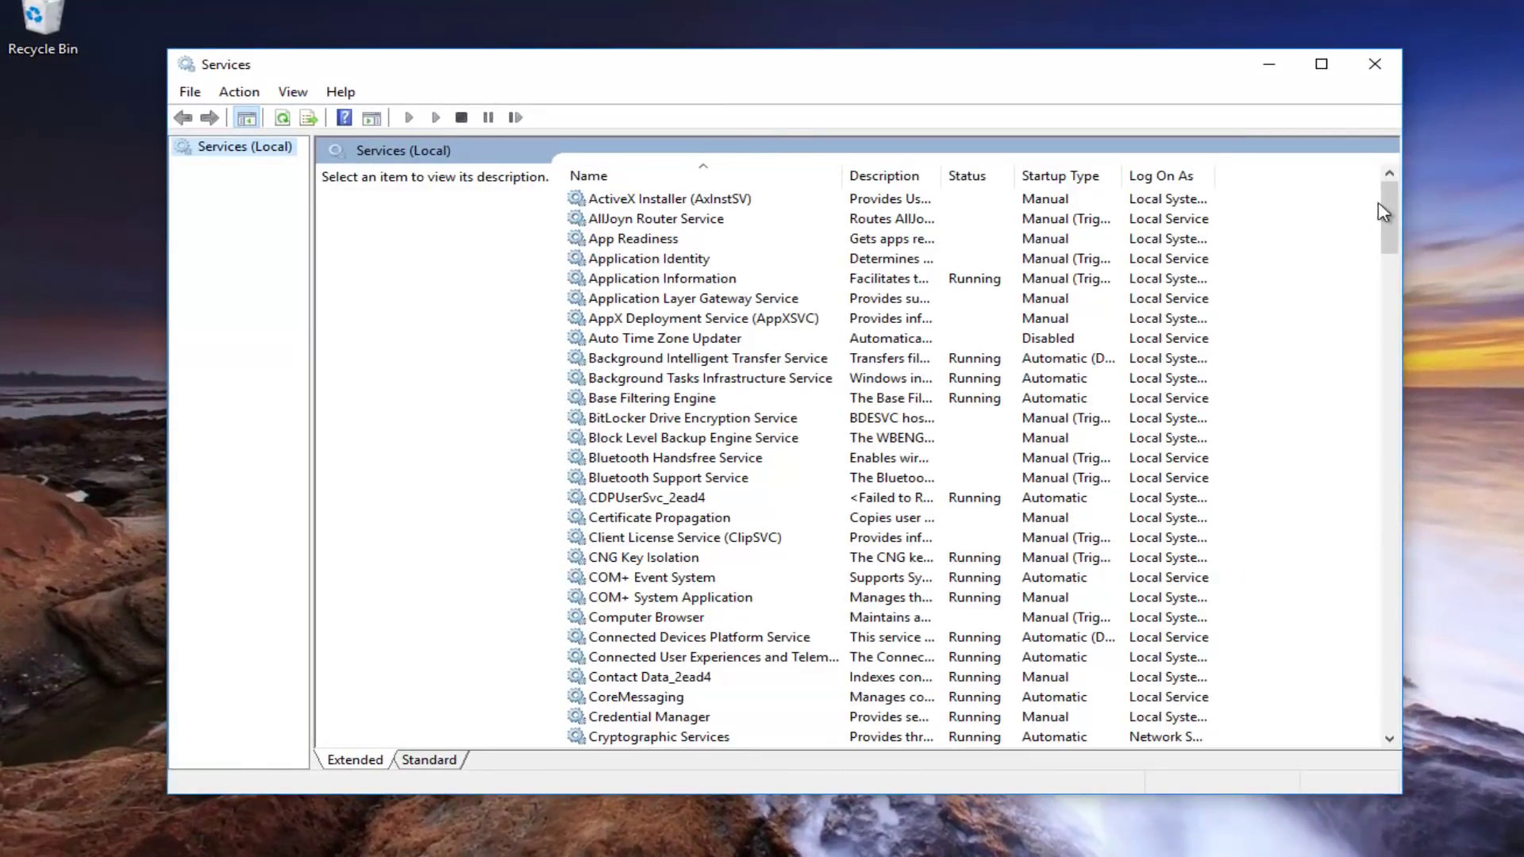
Step: Stop the Windows Update service from its Properties dialog and confirm with OK
left_click_drag(1389, 208, 1384, 646)
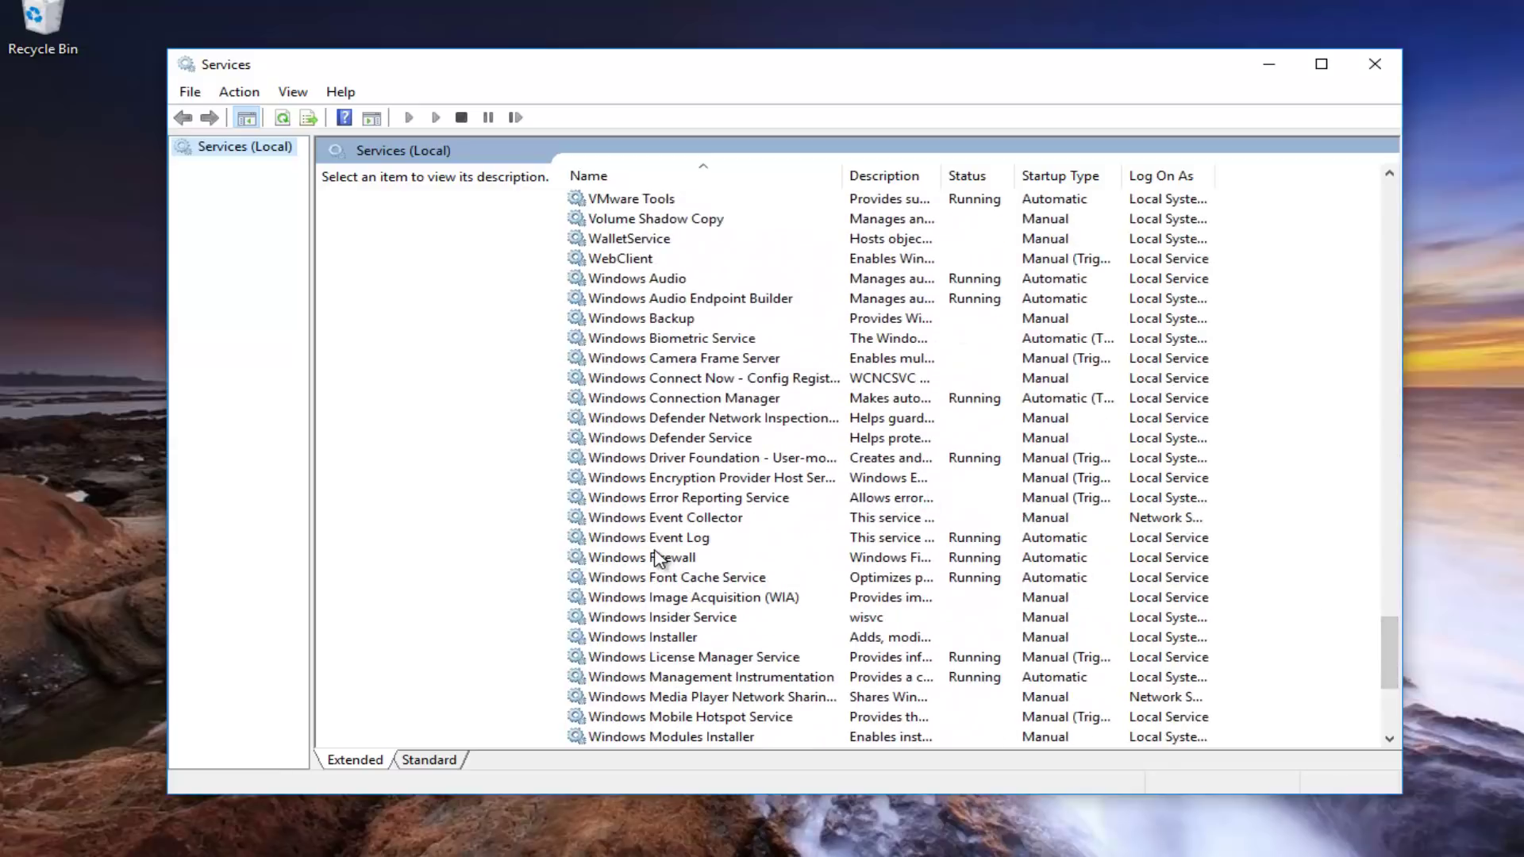
scroll(656, 559, "down", 3)
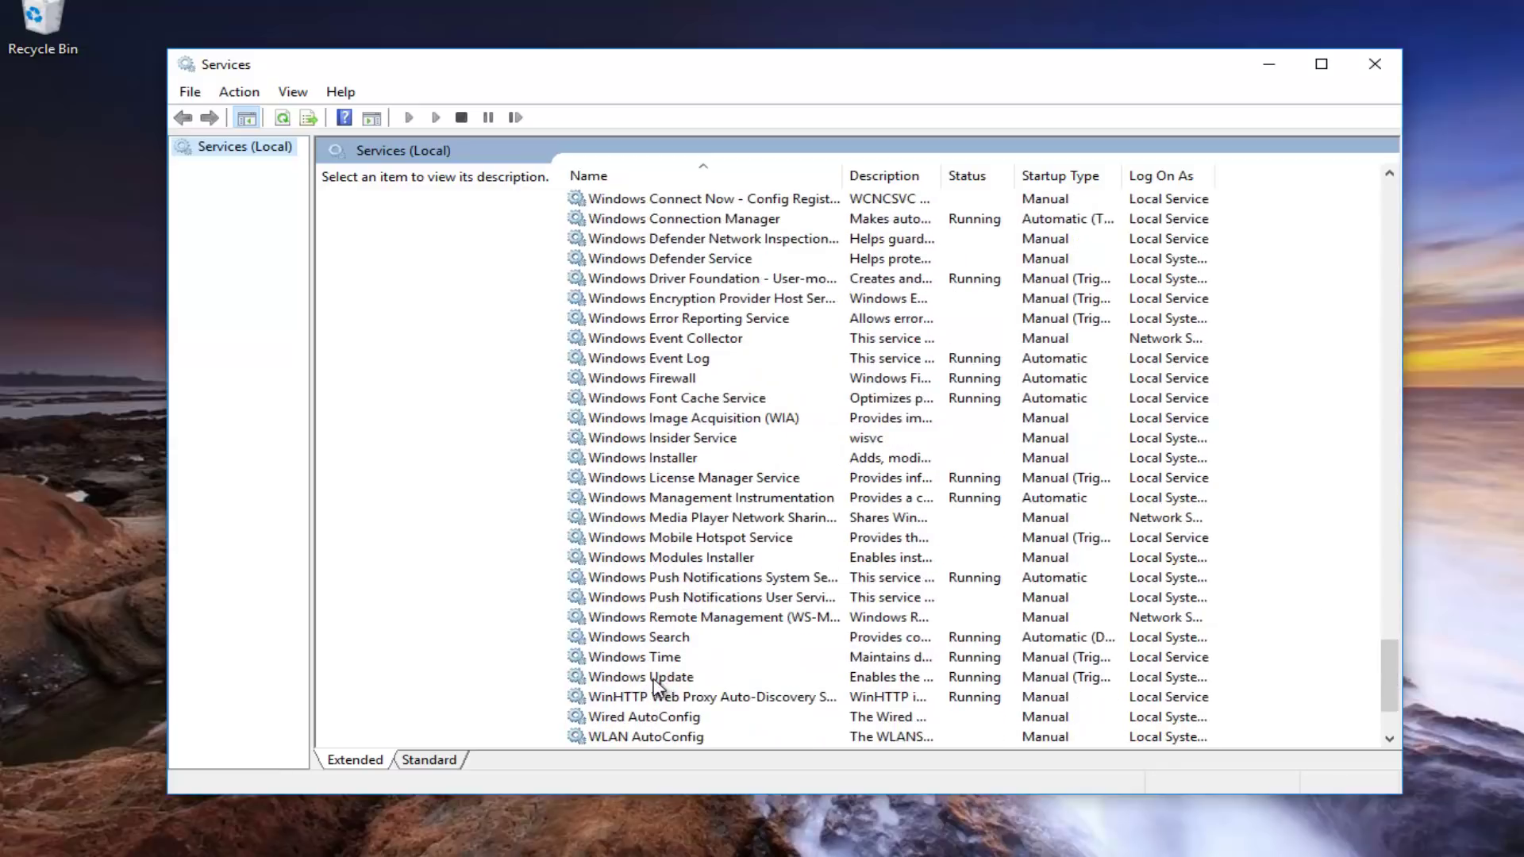
right_click(653, 679)
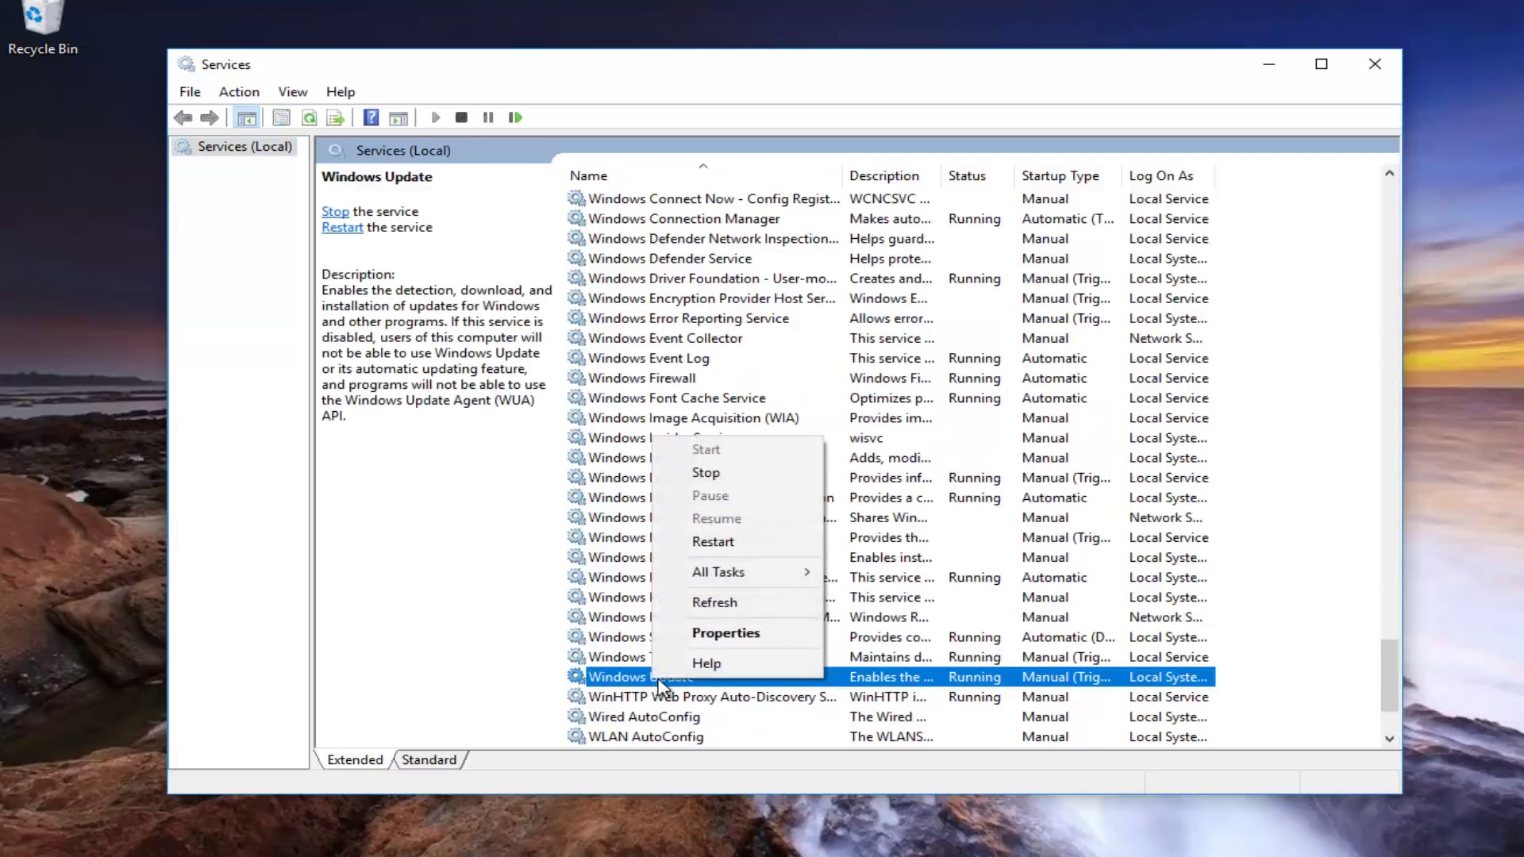
left_click(709, 635)
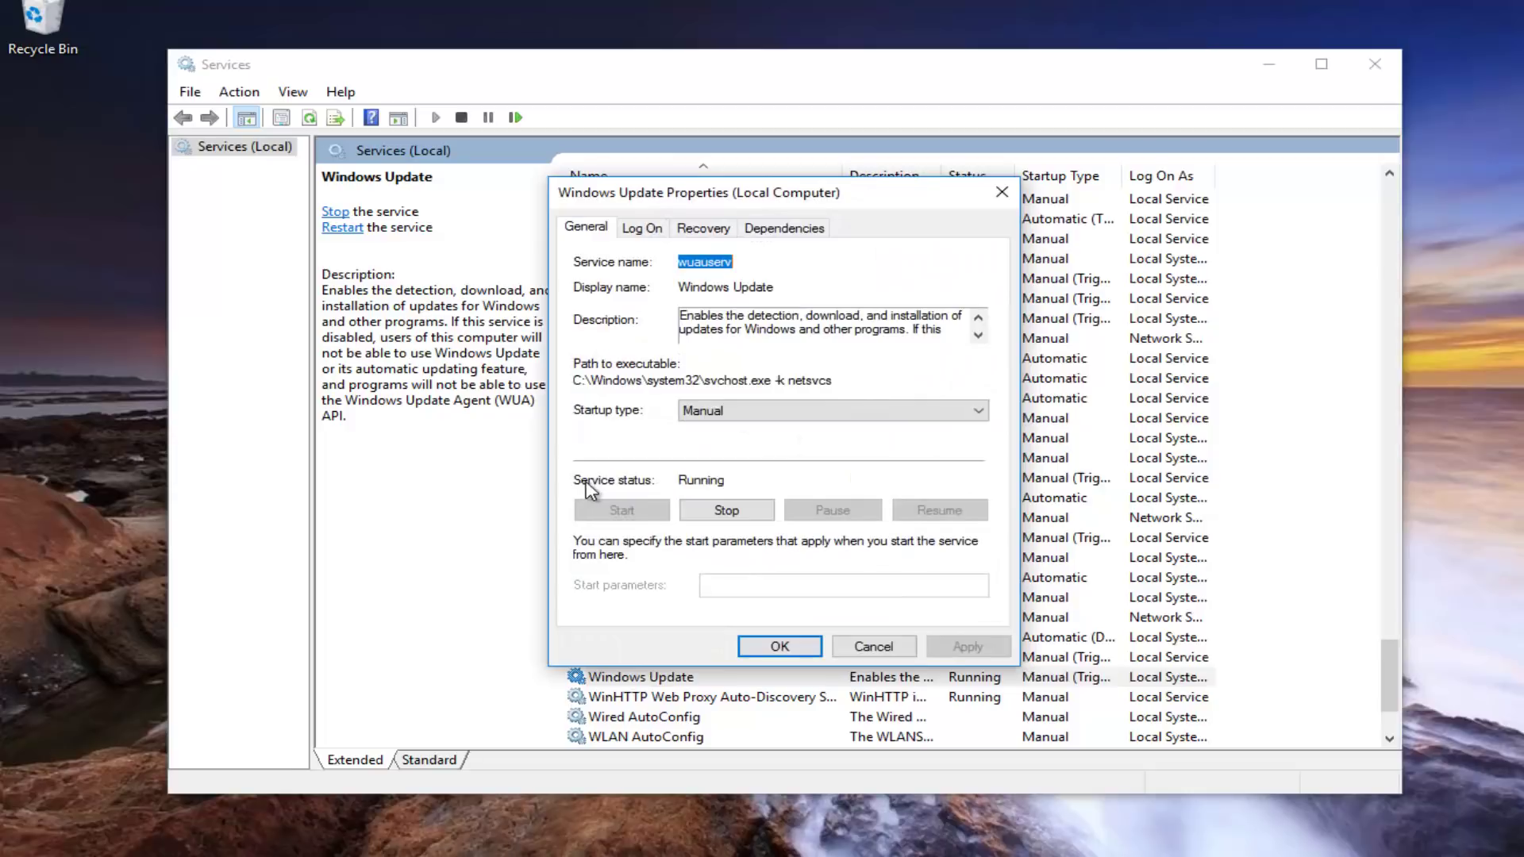
left_click(723, 516)
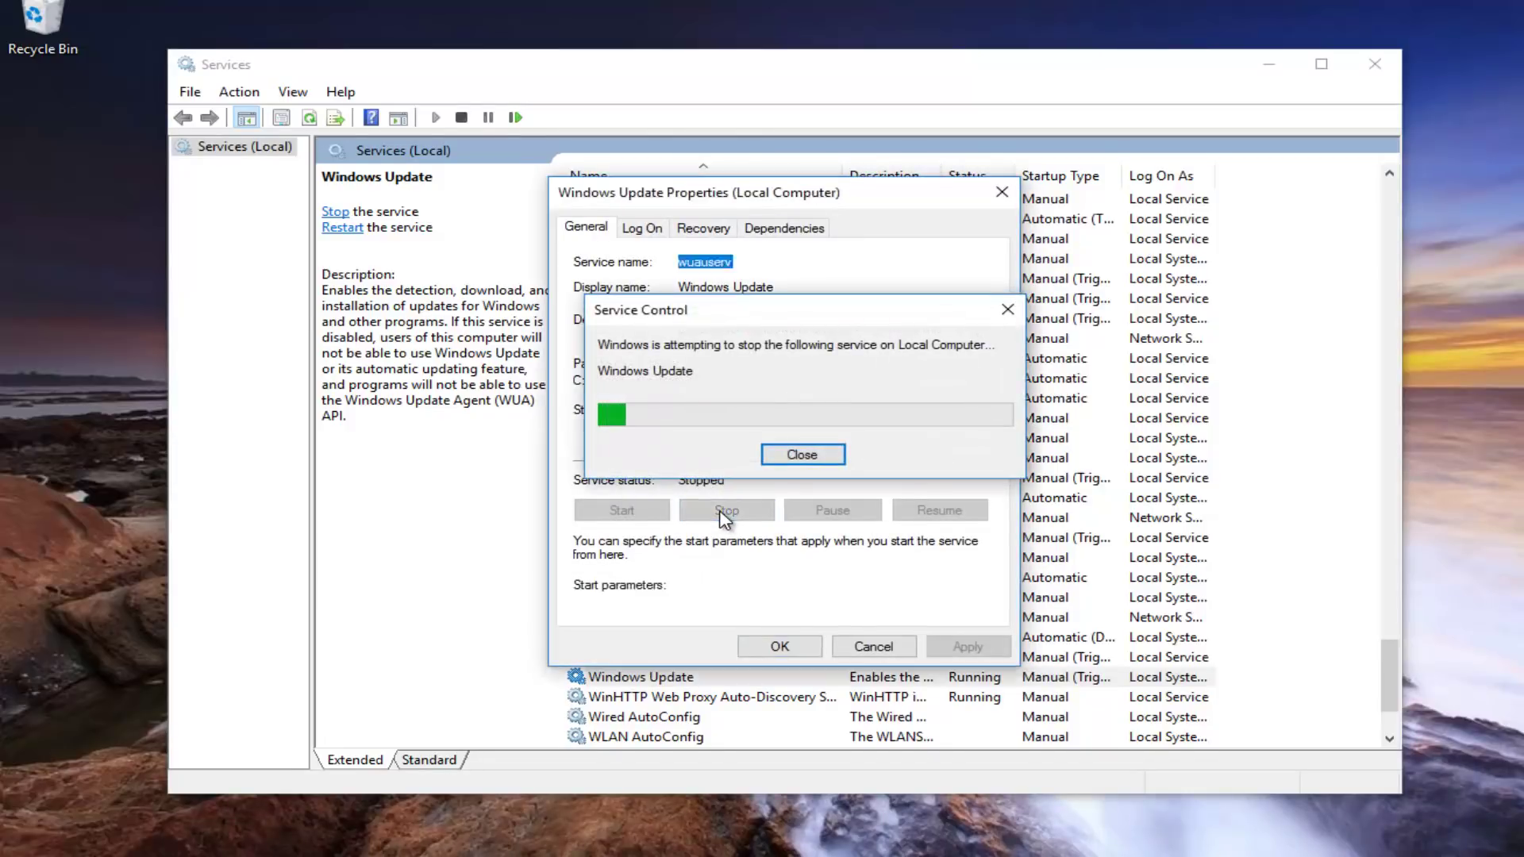
left_click(770, 648)
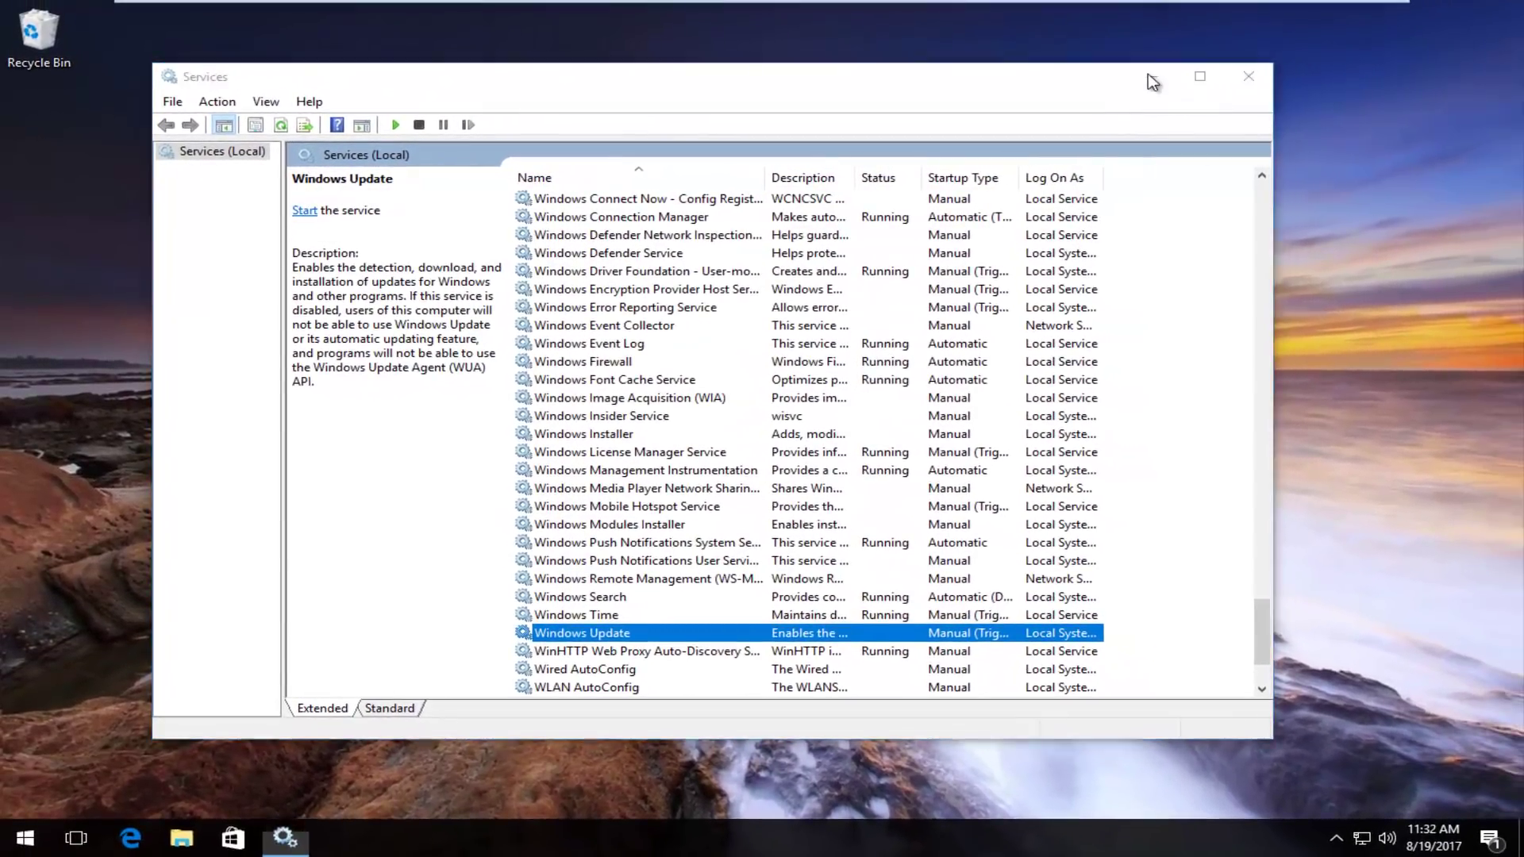
Step: Minimise Services and search the Start menu for 'file explorer'
left_click(1155, 79)
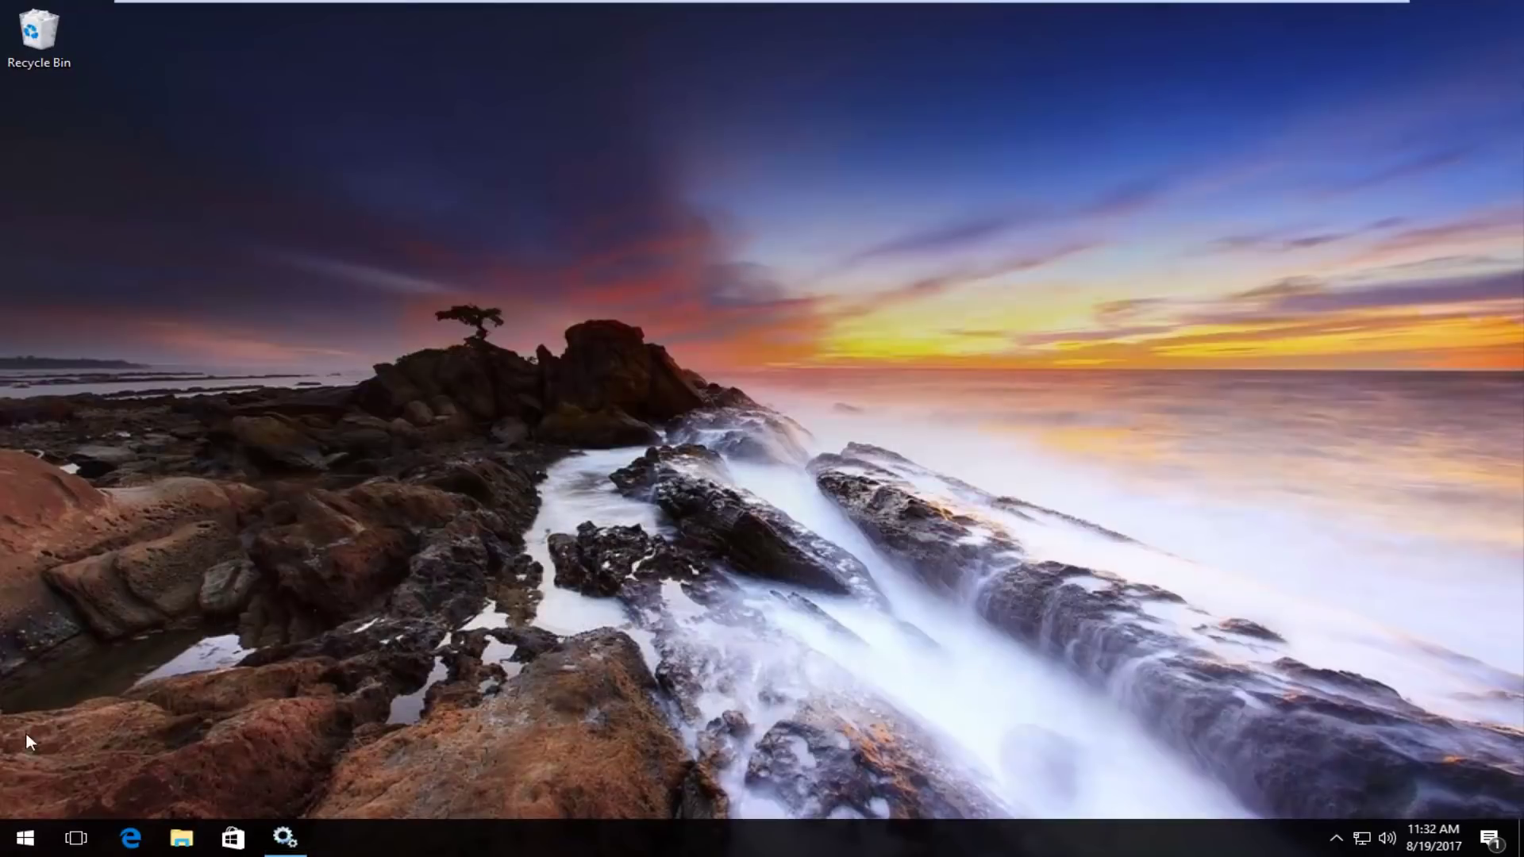
left_click(24, 838)
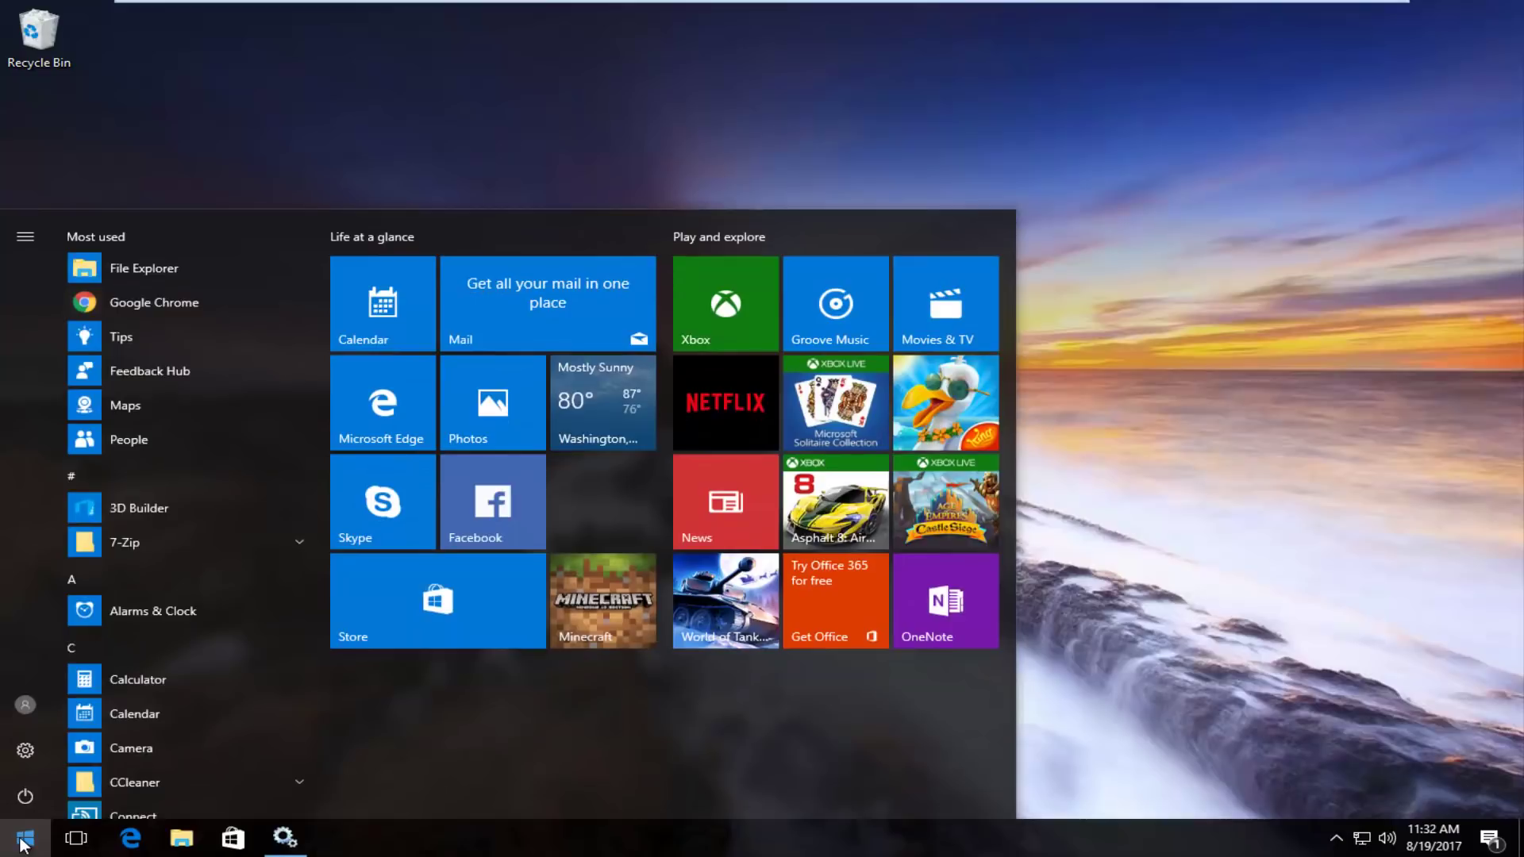
type("file explore")
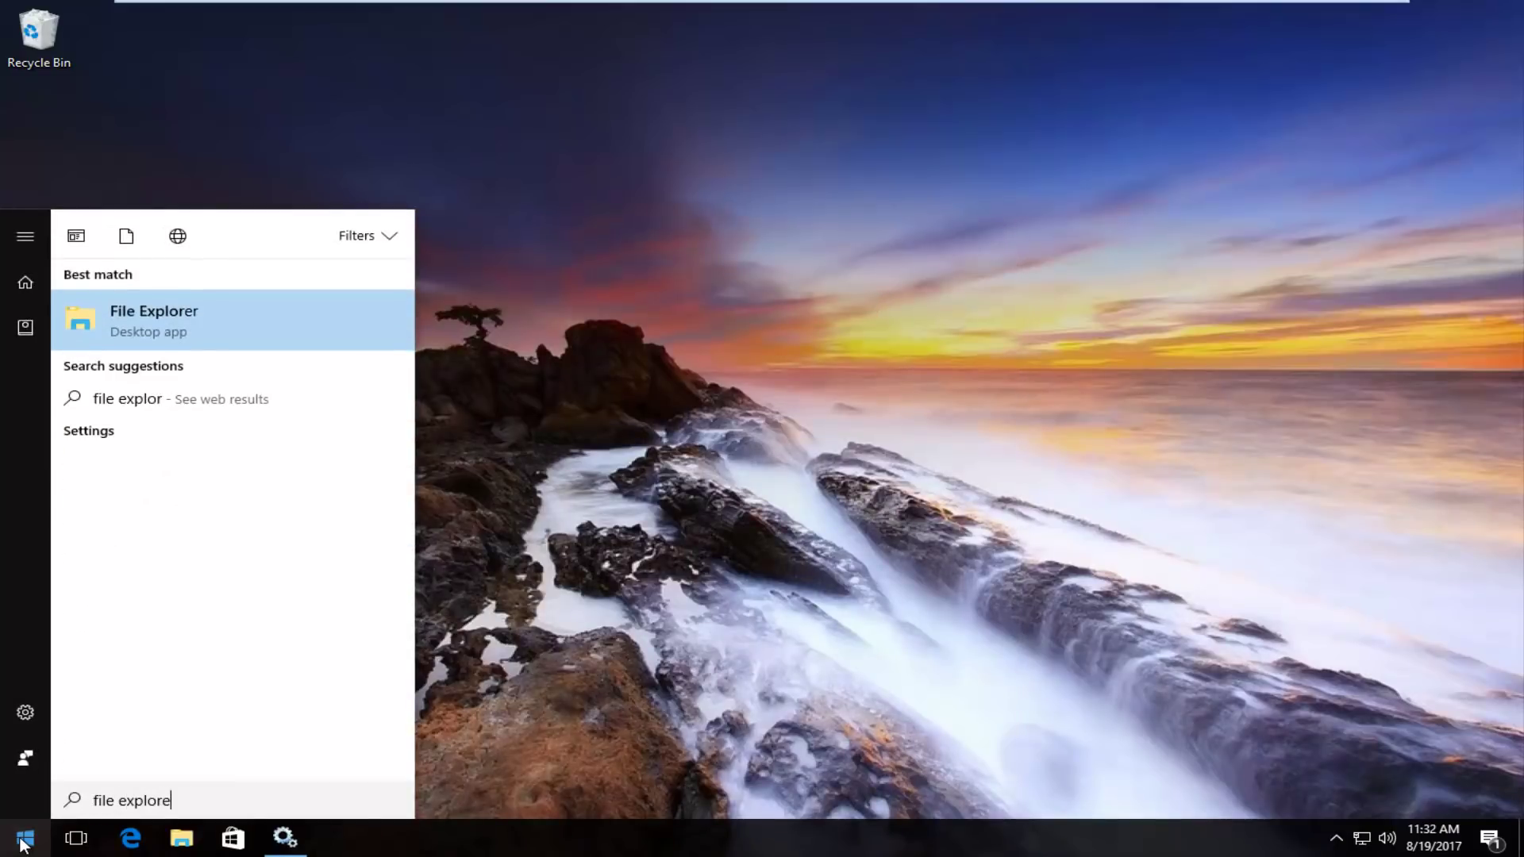
type("r")
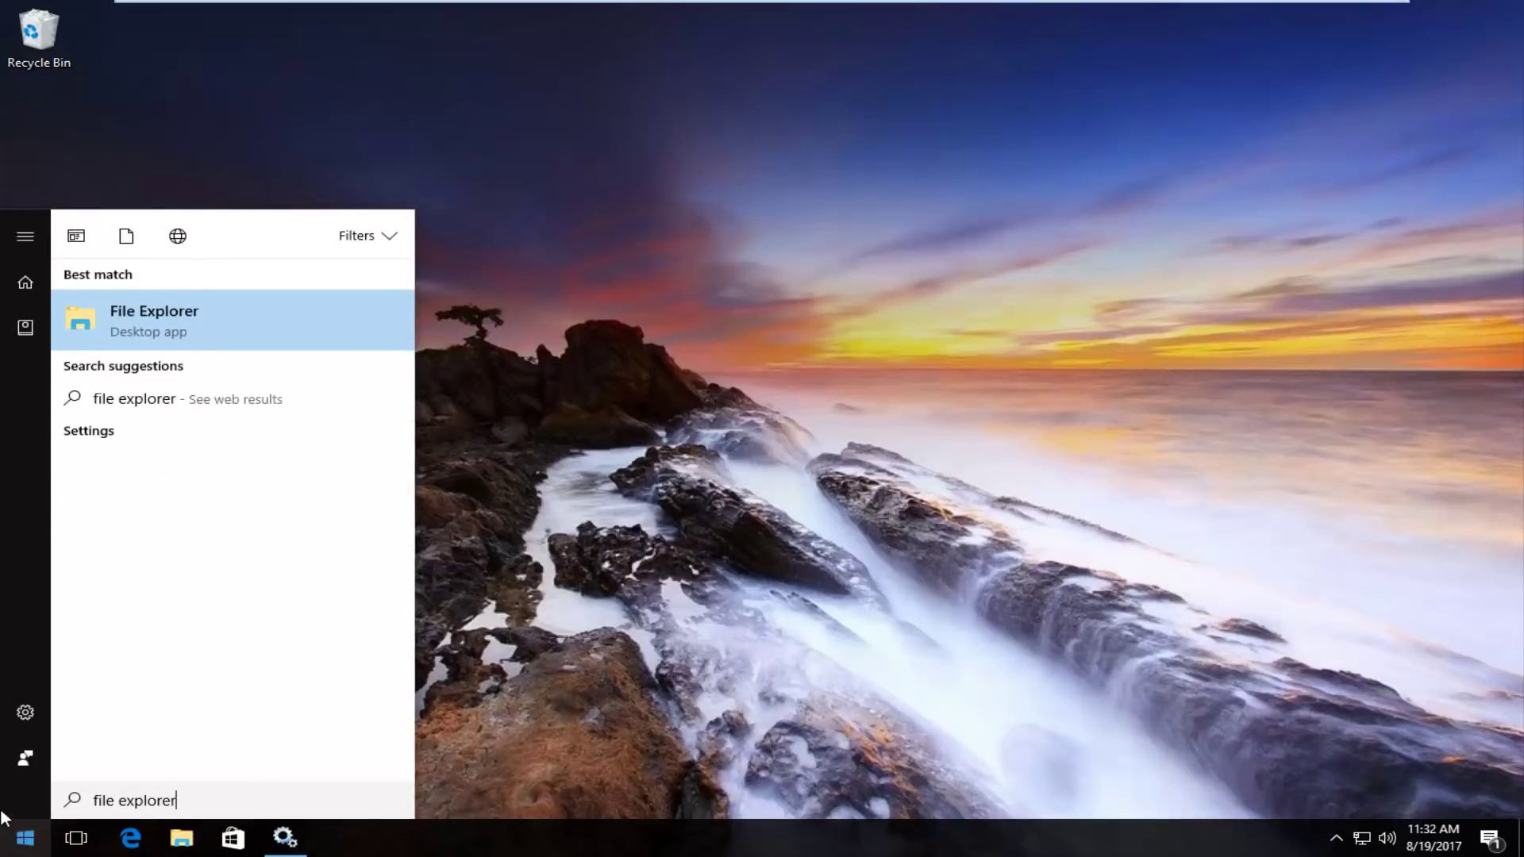
Step: Open File Explorer and browse This PC > C: > Windows > SoftwareDistribution > Download
left_click(188, 321)
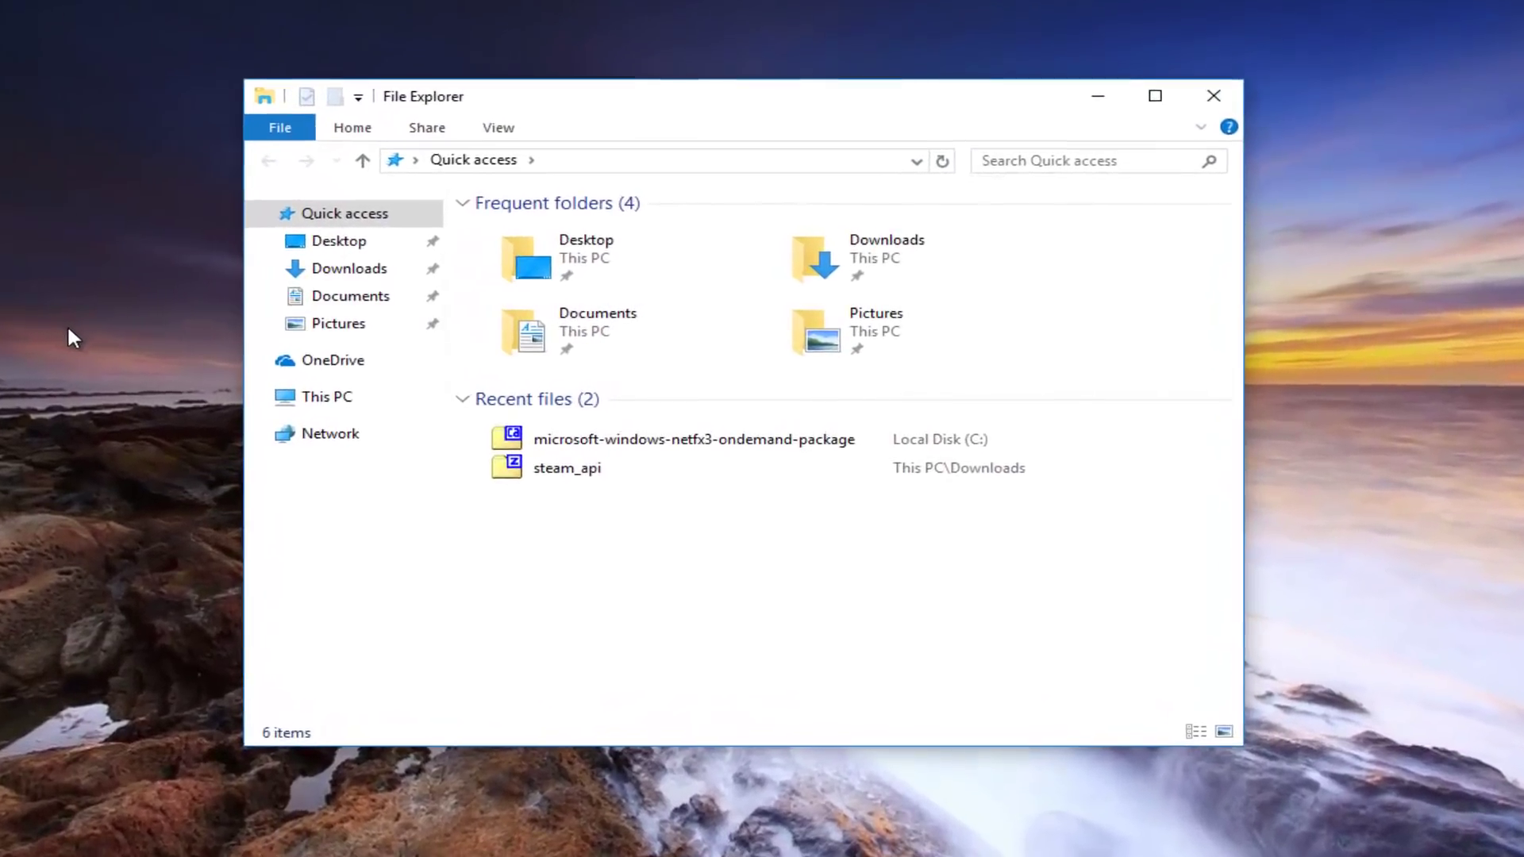
left_click(325, 399)
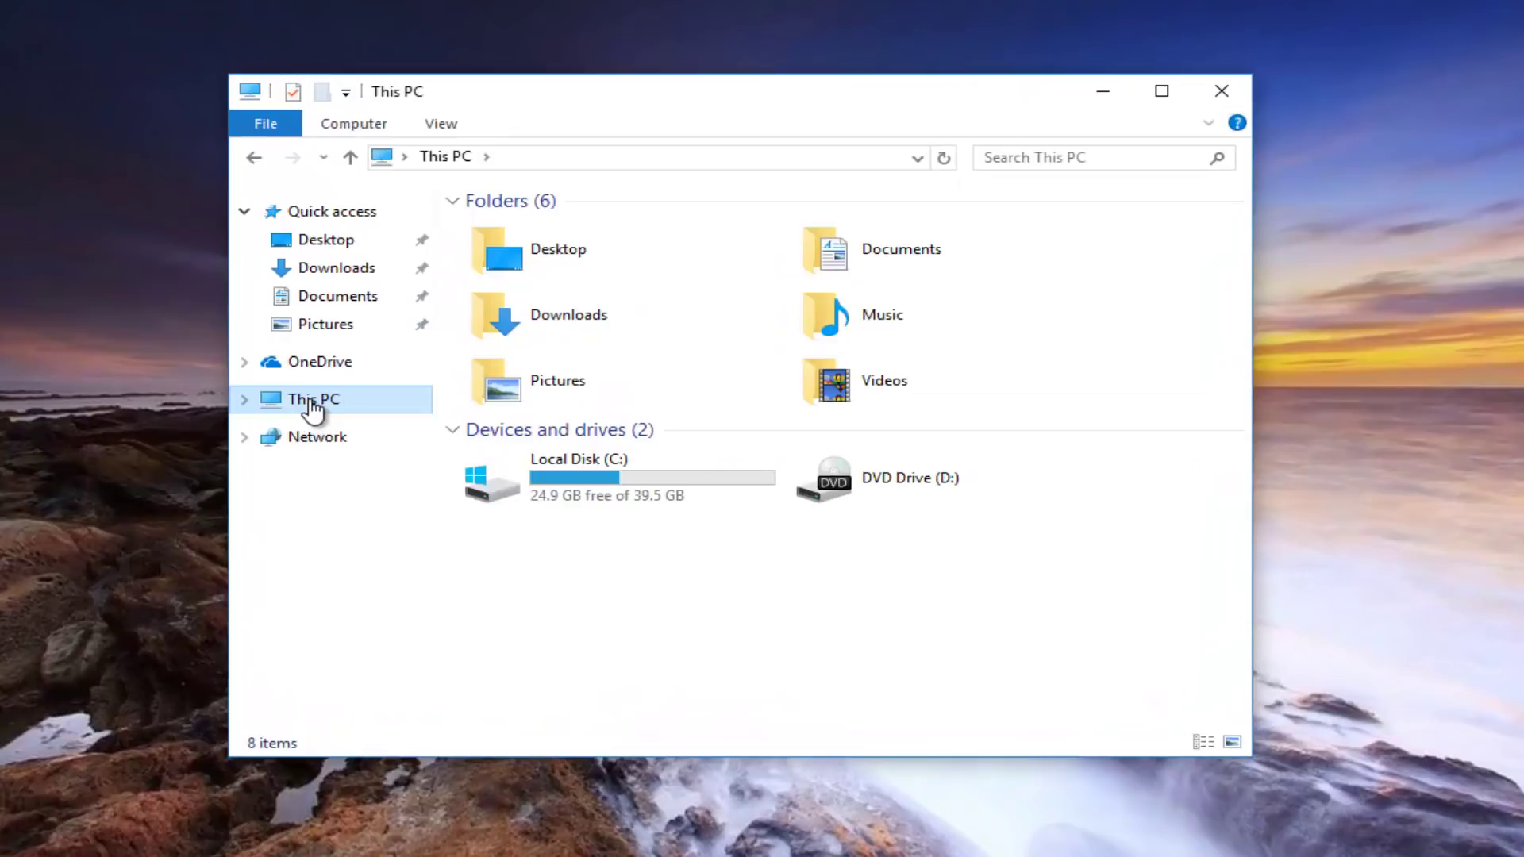
double_click(516, 476)
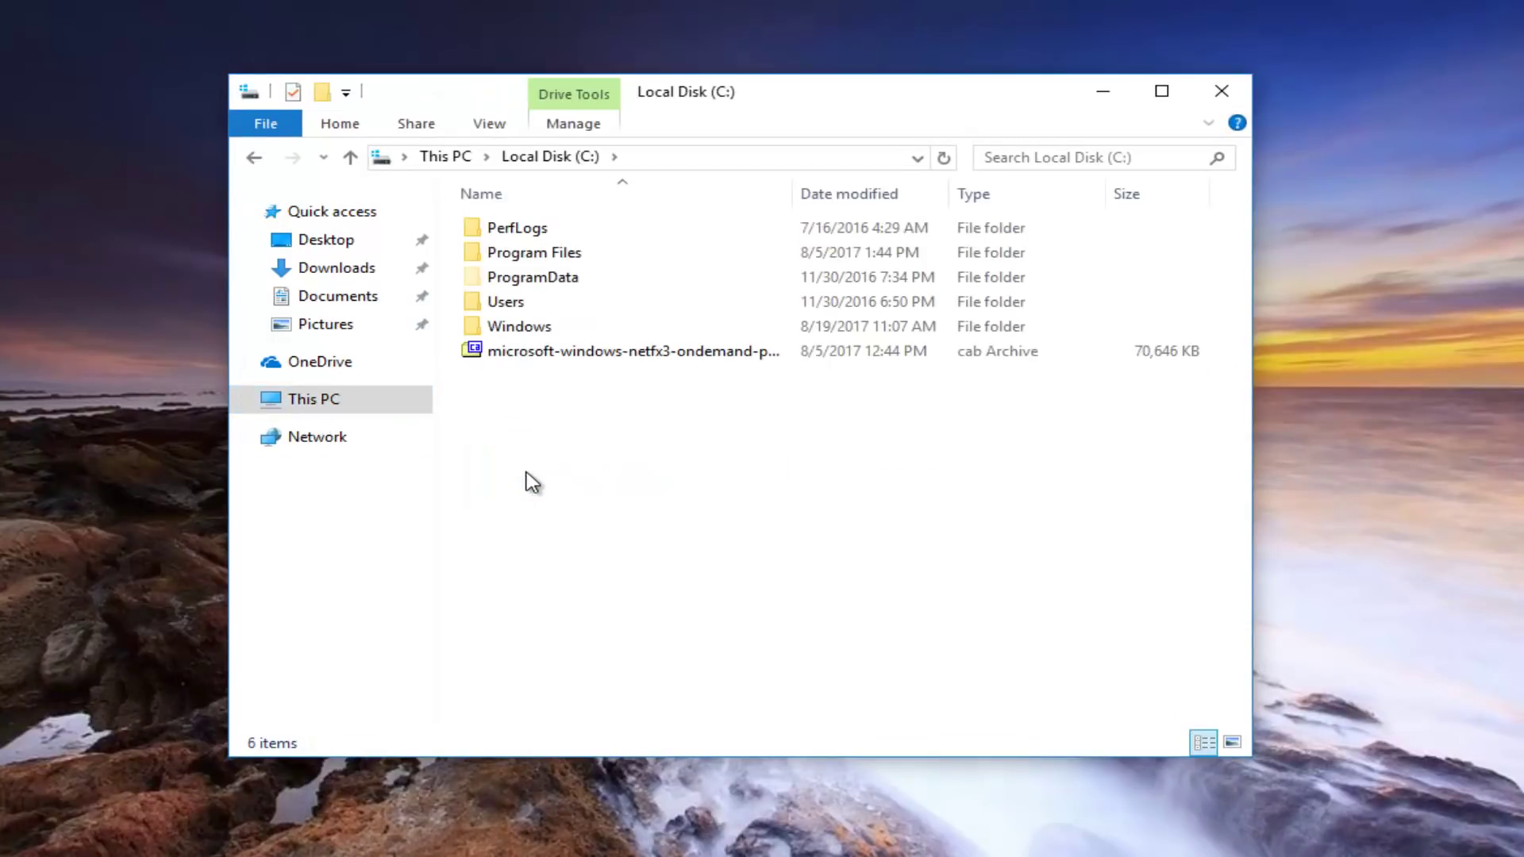
double_click(520, 326)
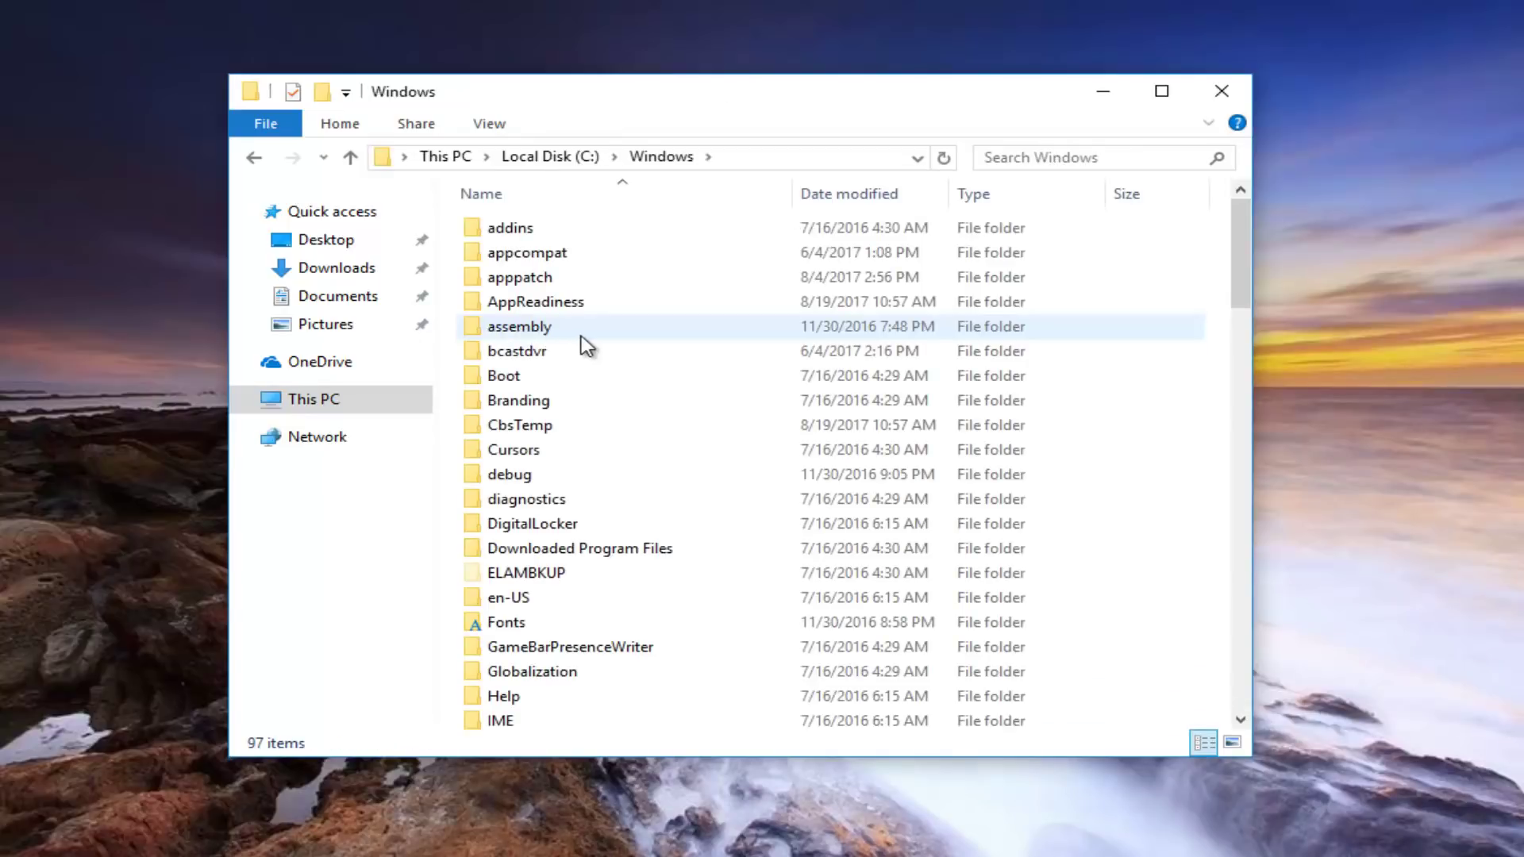
left_click_drag(1241, 226, 1235, 398)
scroll(1106, 516, "down", 2)
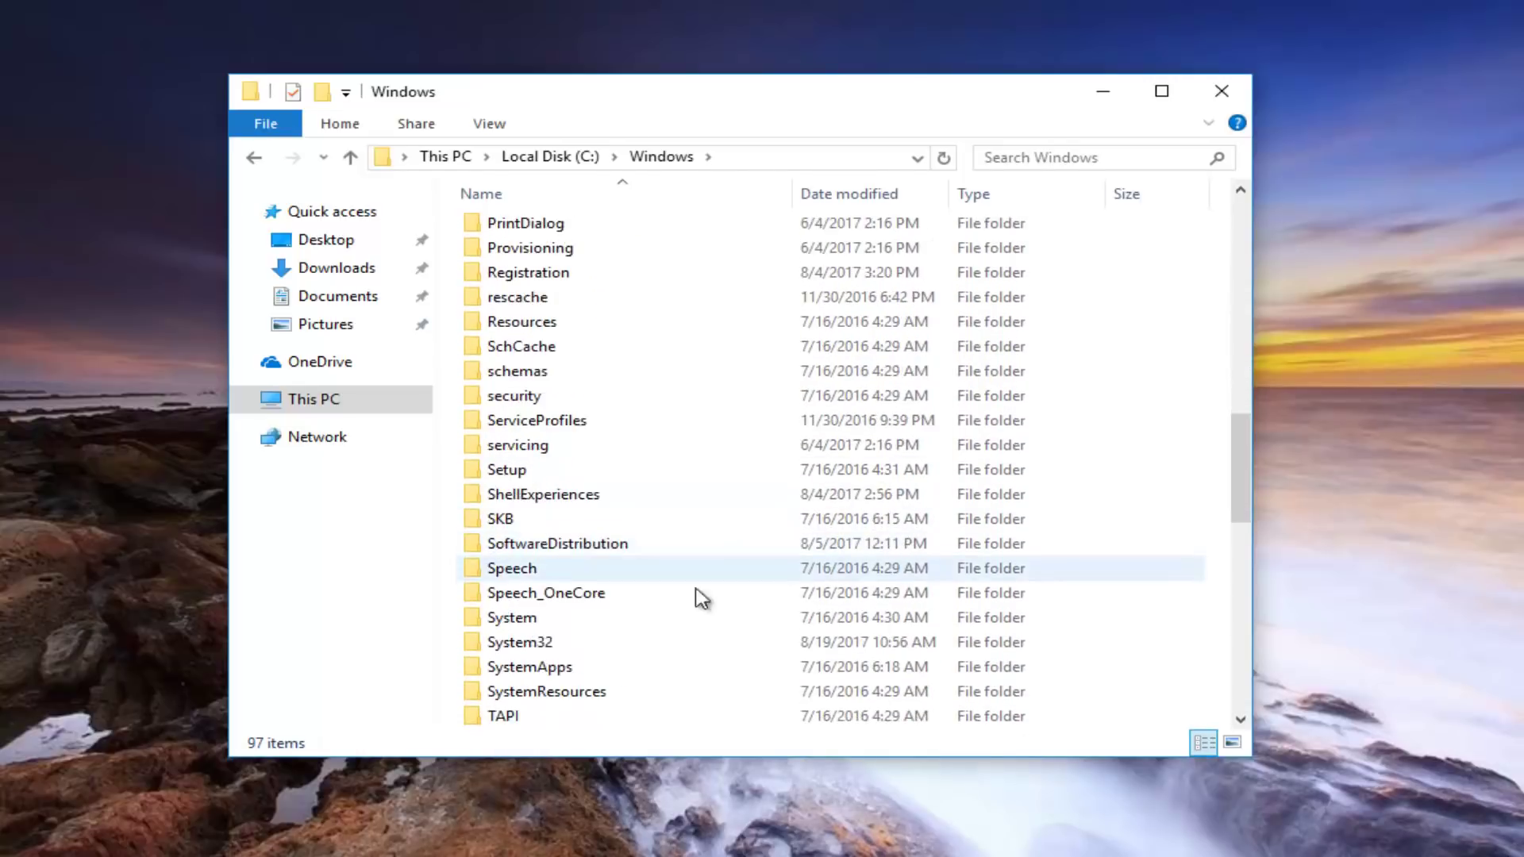
left_click(544, 548)
double_click(544, 548)
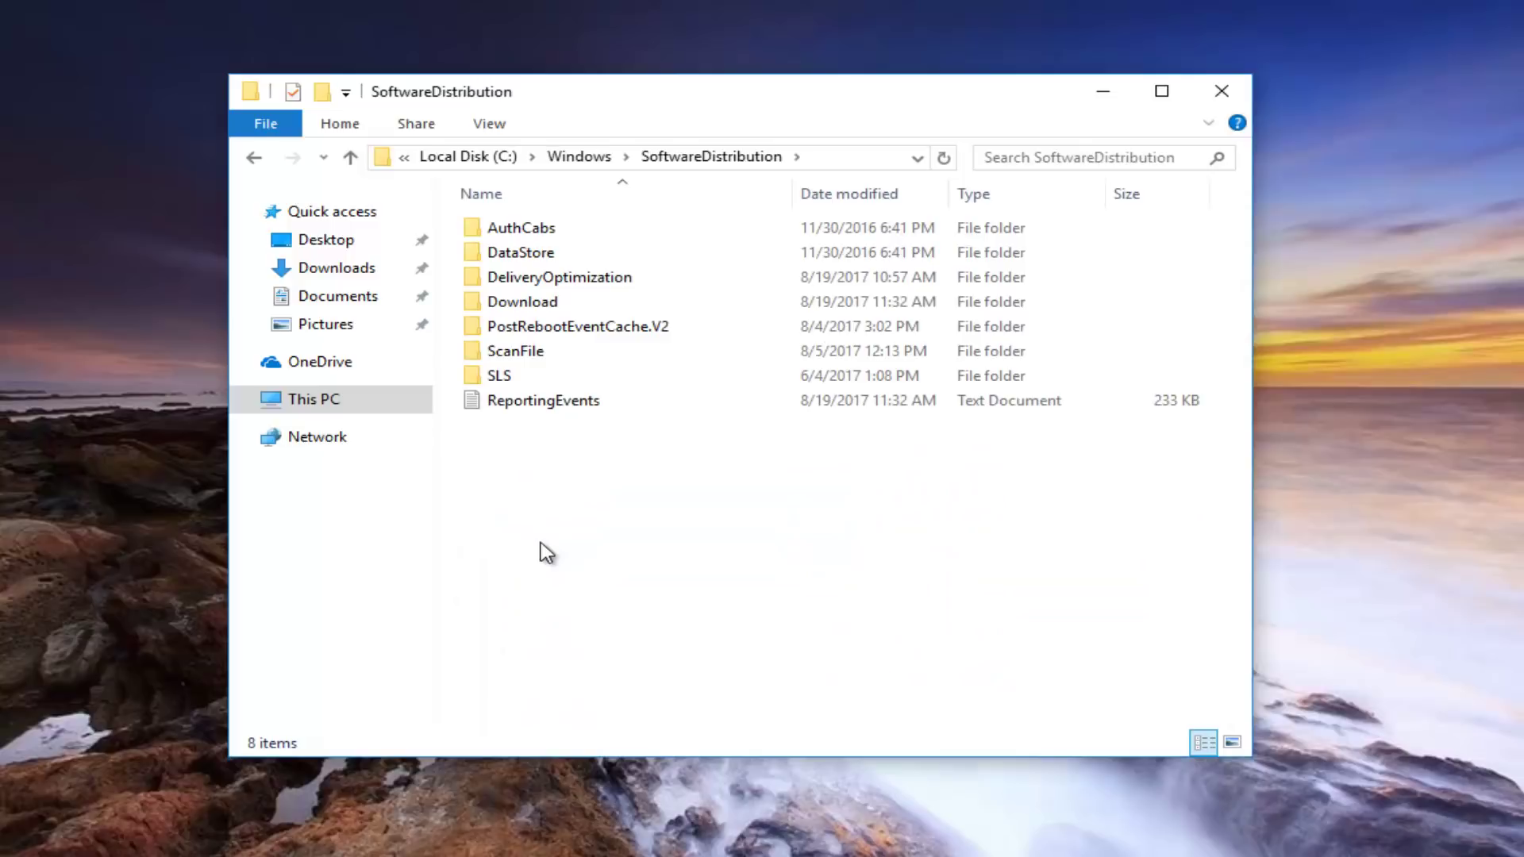
double_click(520, 302)
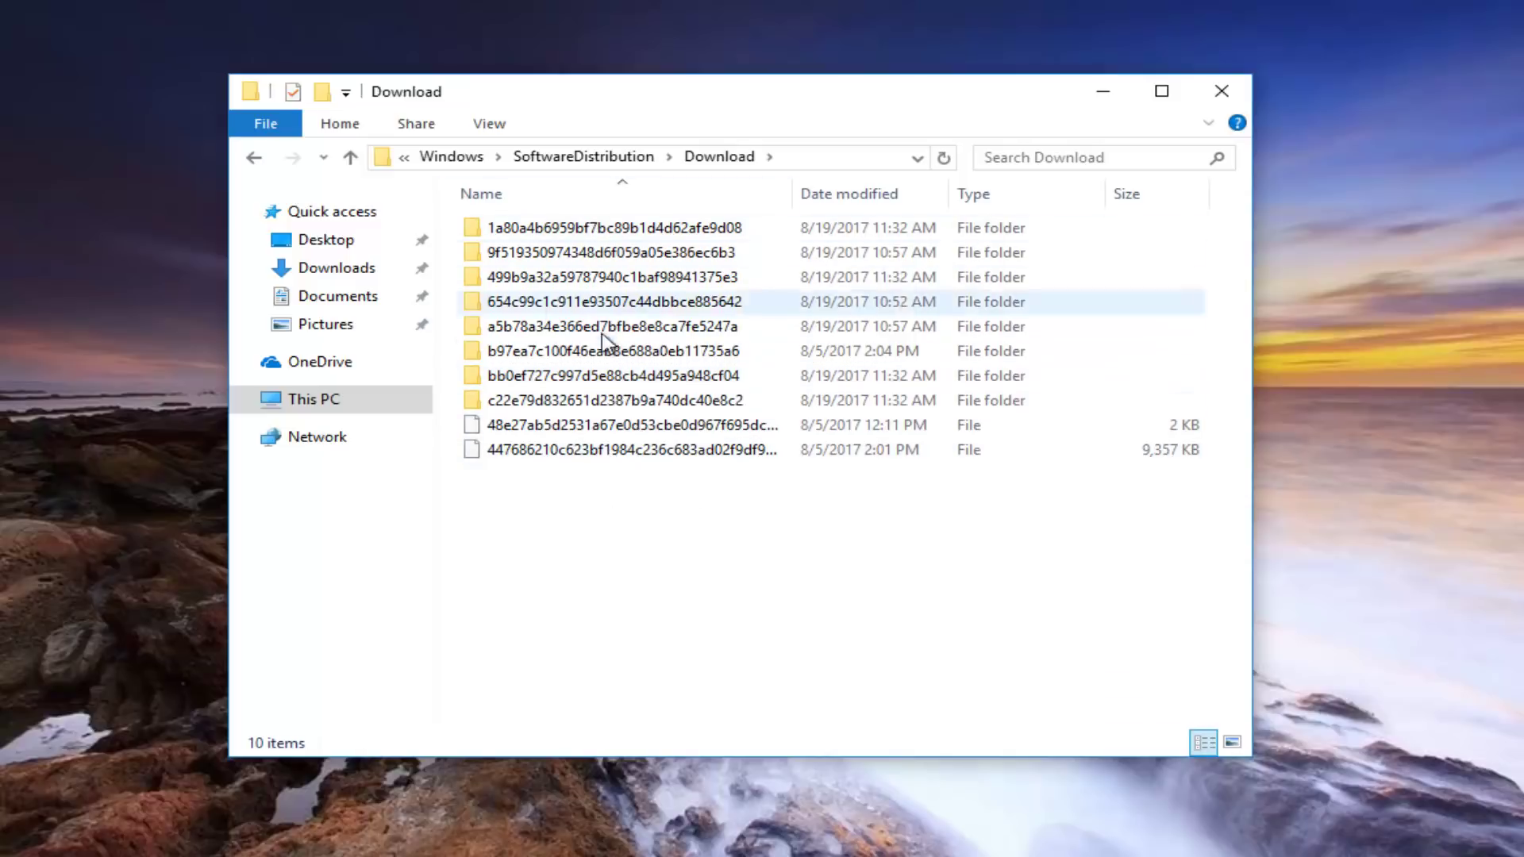
Step: Select all items in the Download folder and delete them to the Recycle Bin
left_click_drag(651, 611, 562, 194)
right_click(601, 260)
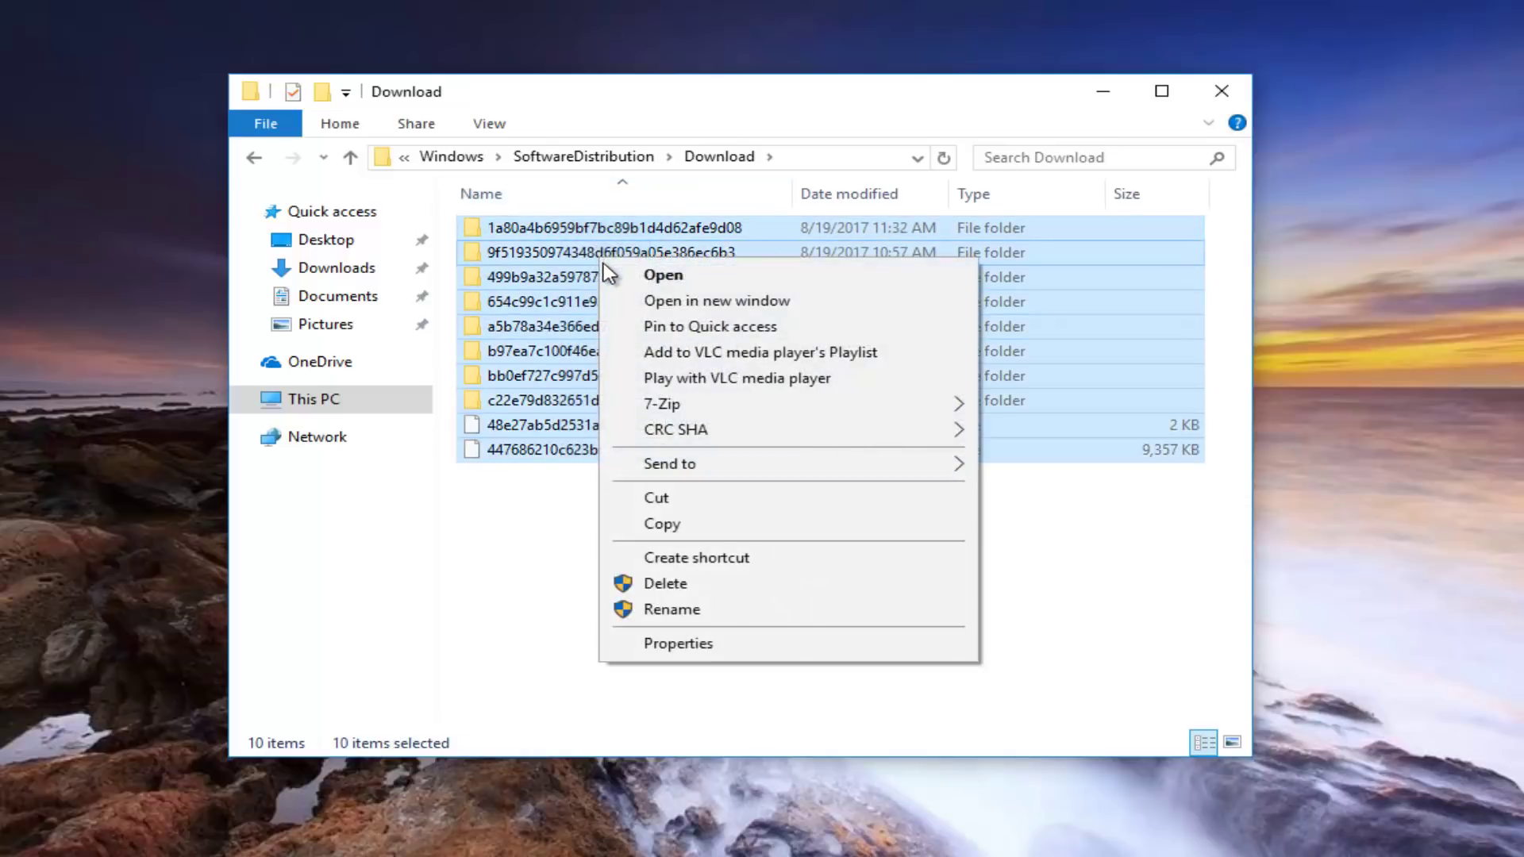
left_click(659, 583)
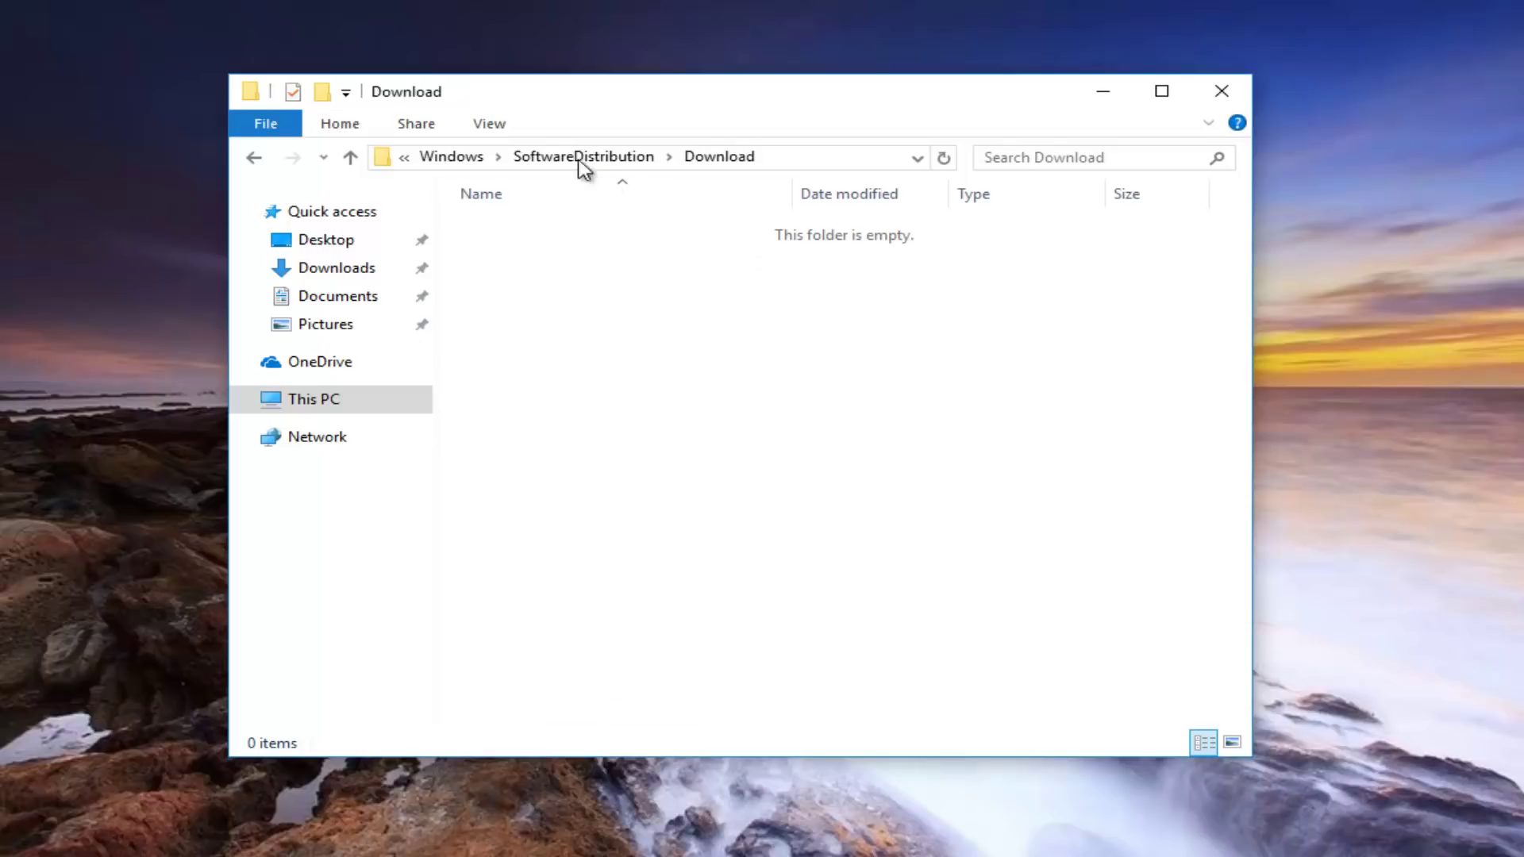
Step: In Folder Options, set 'Show hidden files, folders, and drives' and apply it
left_click(489, 125)
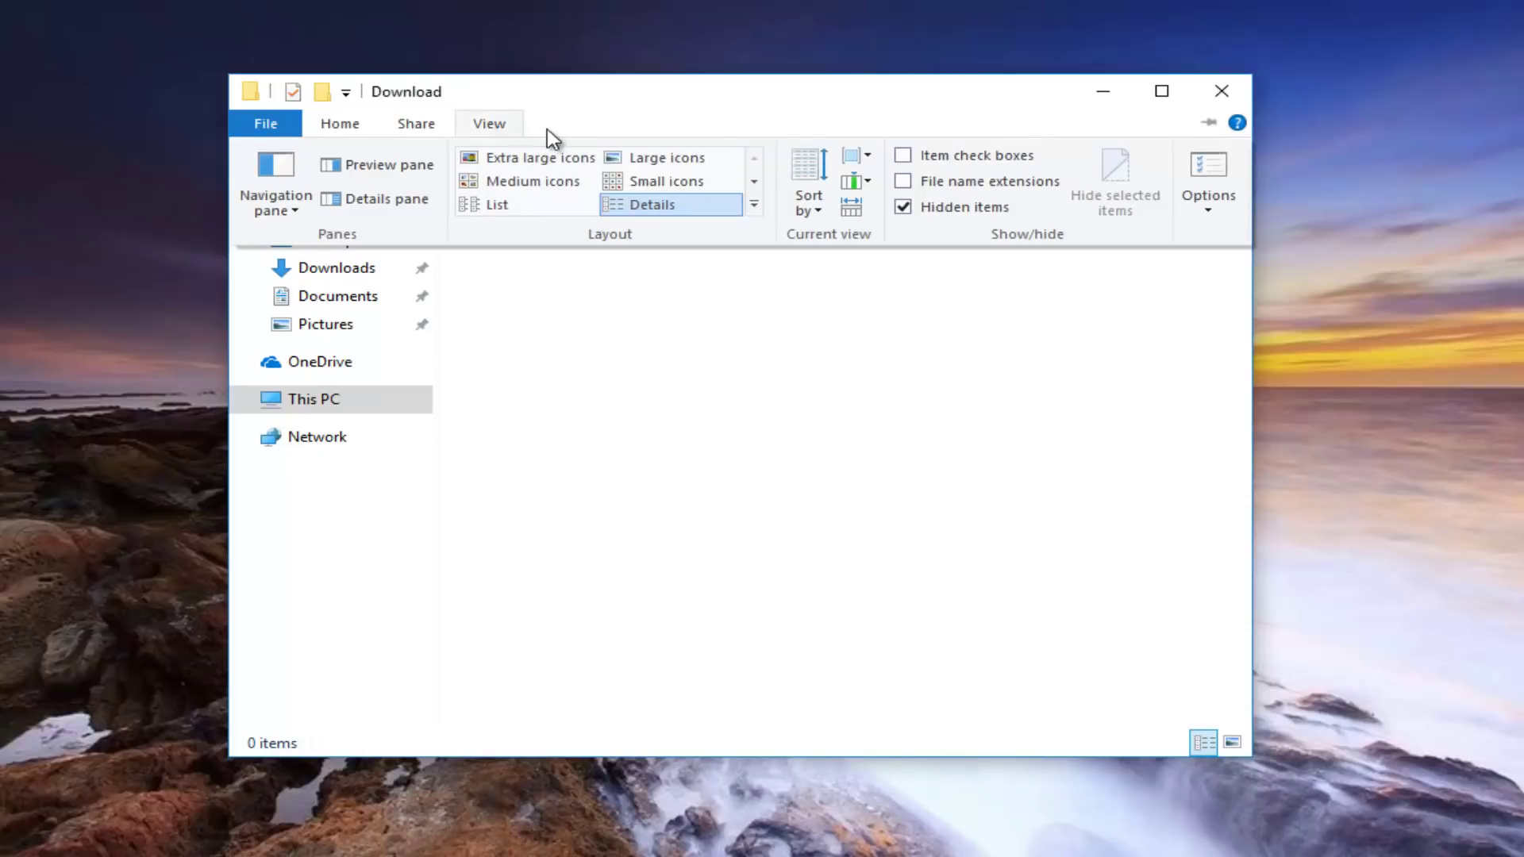
left_click(1206, 184)
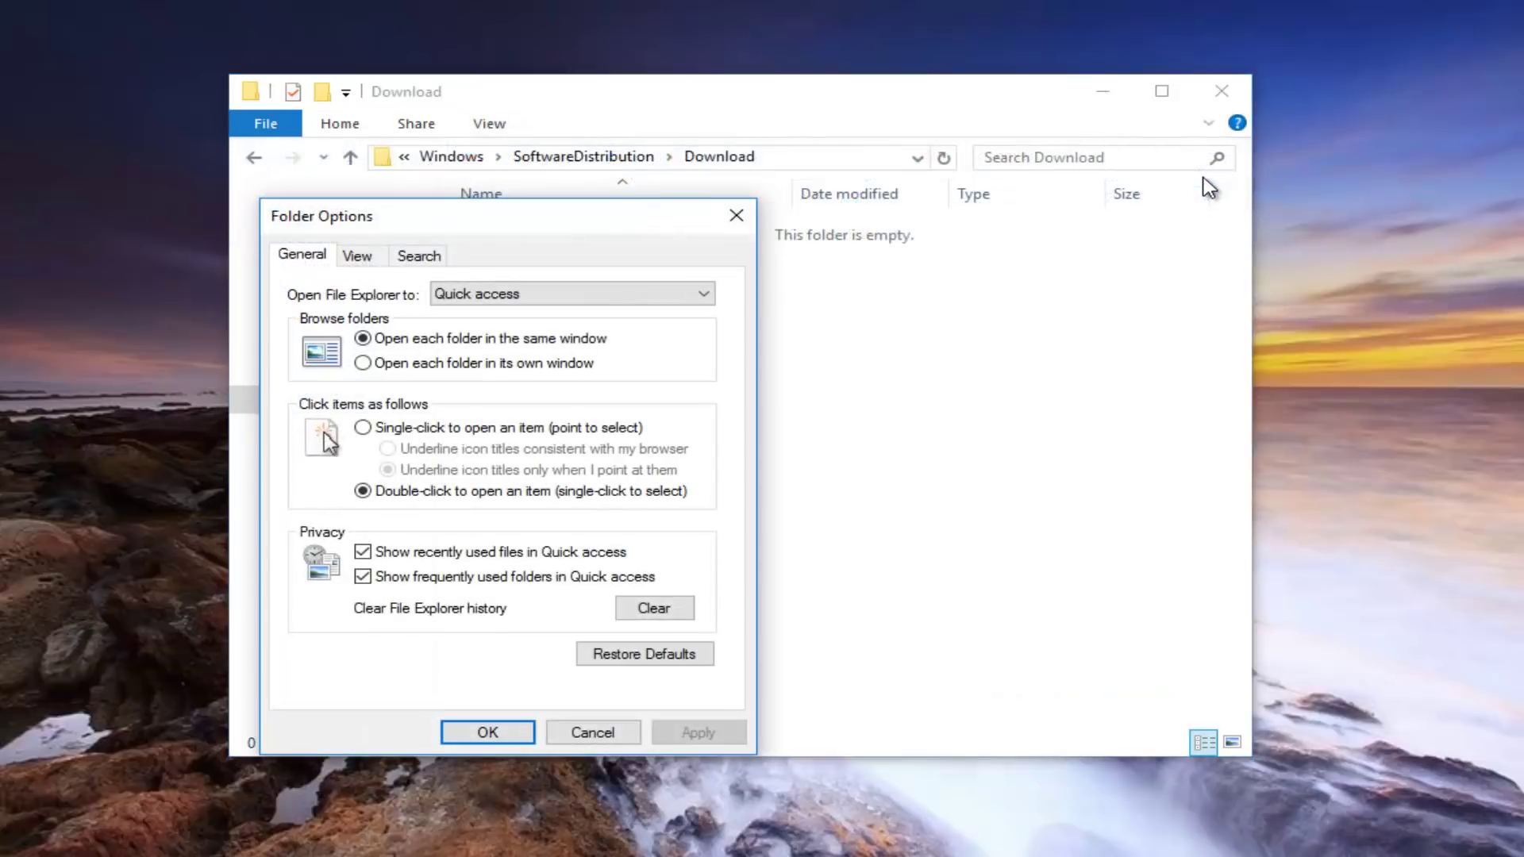
left_click(361, 257)
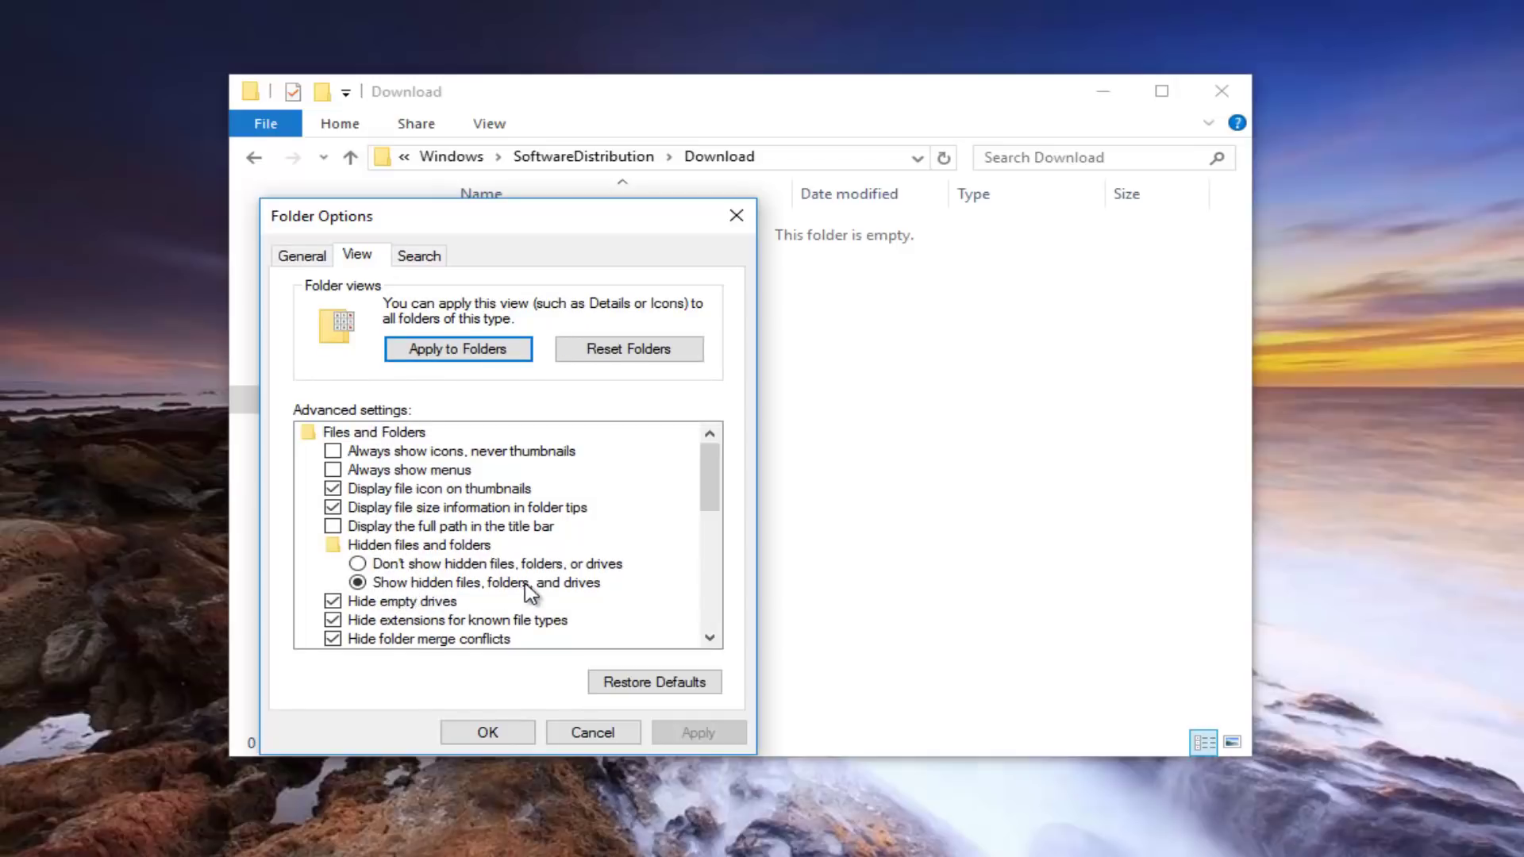
left_click(358, 564)
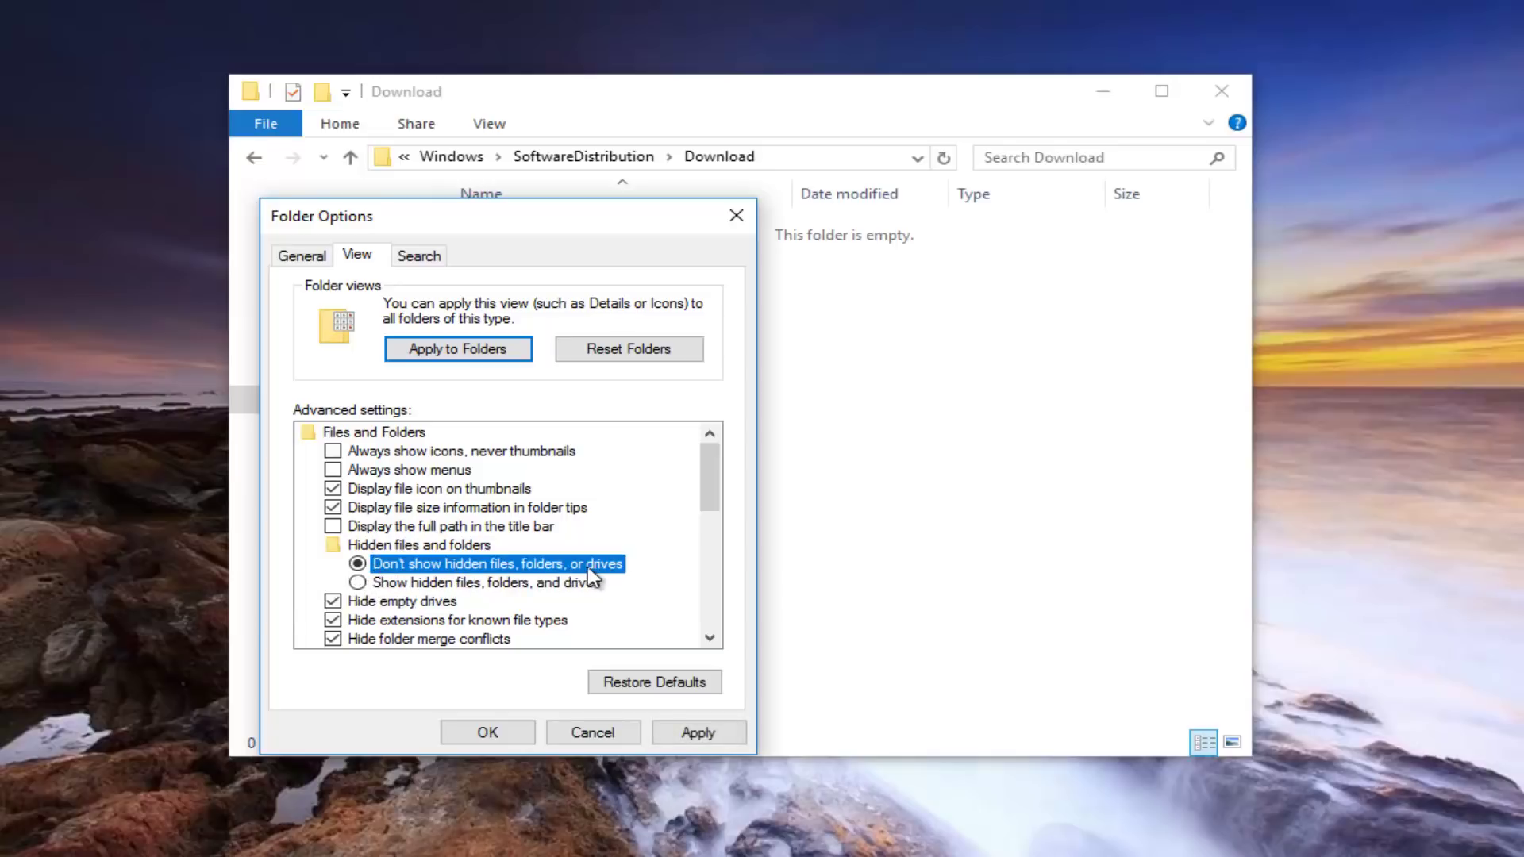
left_click(359, 583)
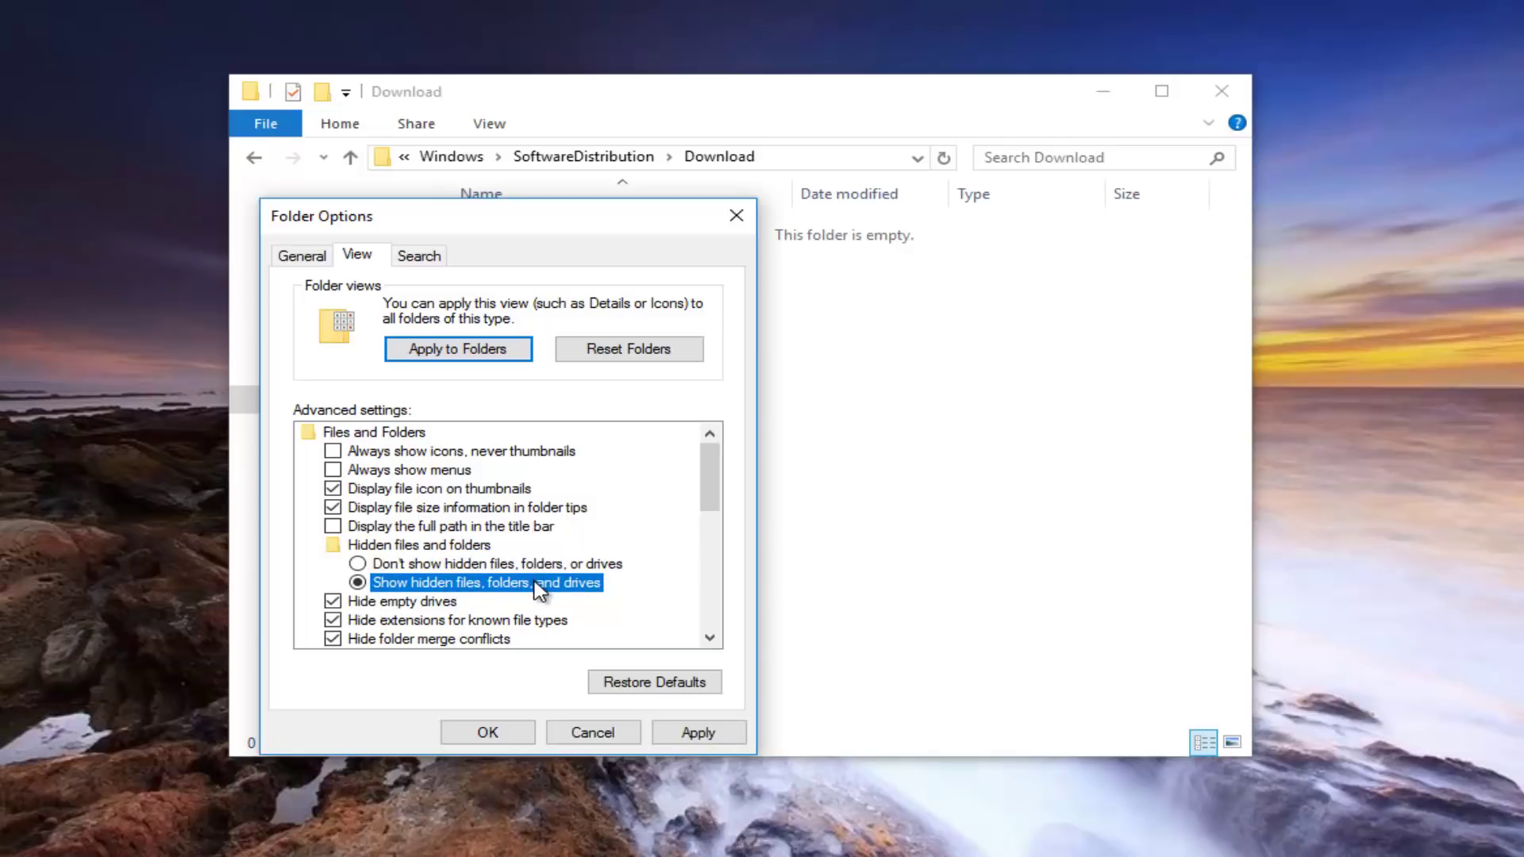
left_click(692, 731)
left_click(486, 733)
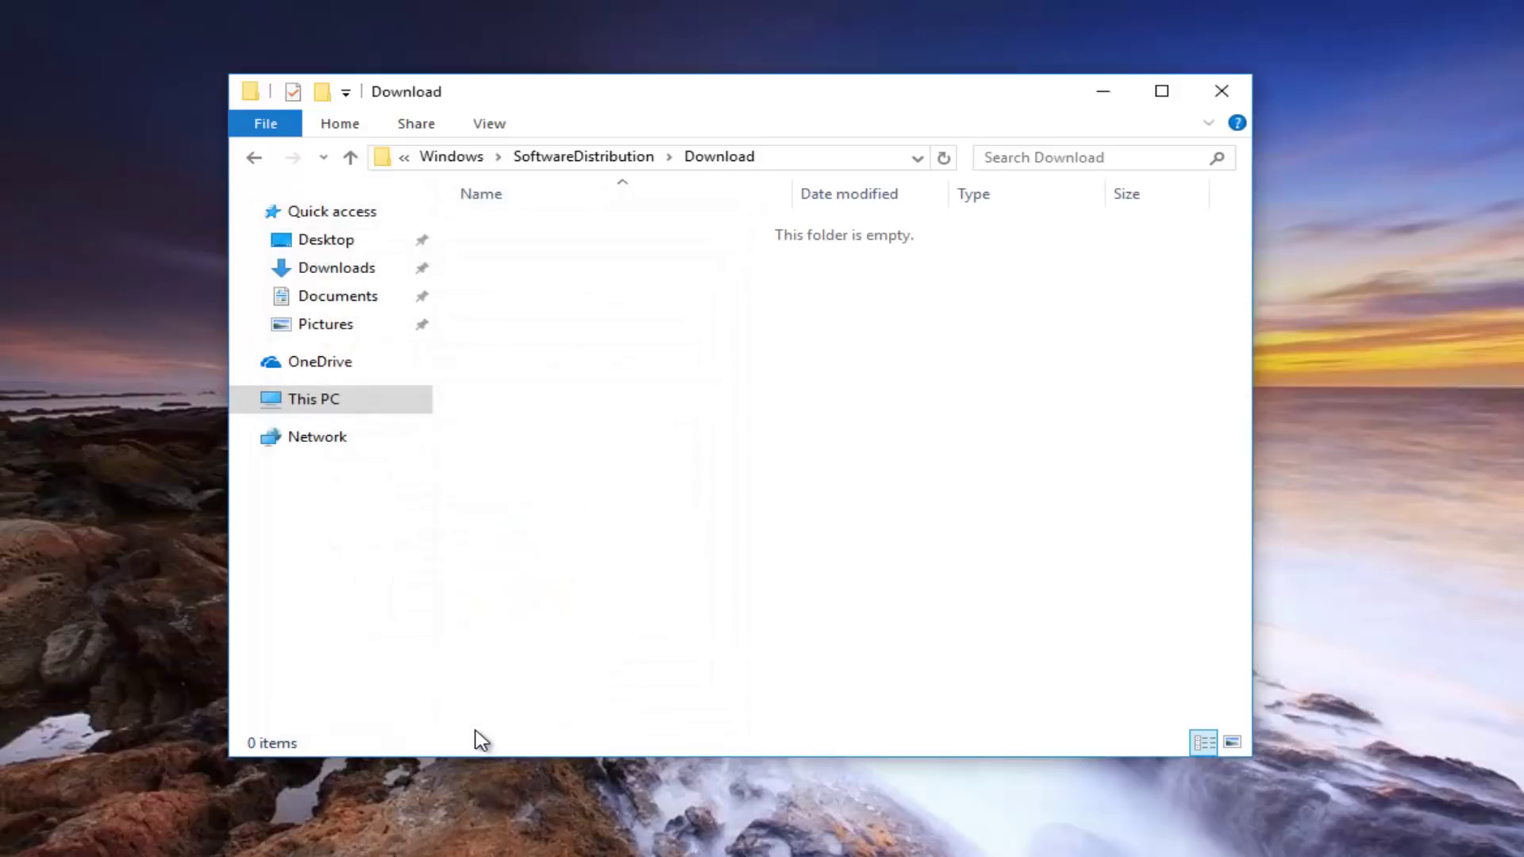
Step: Return to the SoftwareDistribution folder and recheck the hidden items setting without changes
left_click(254, 159)
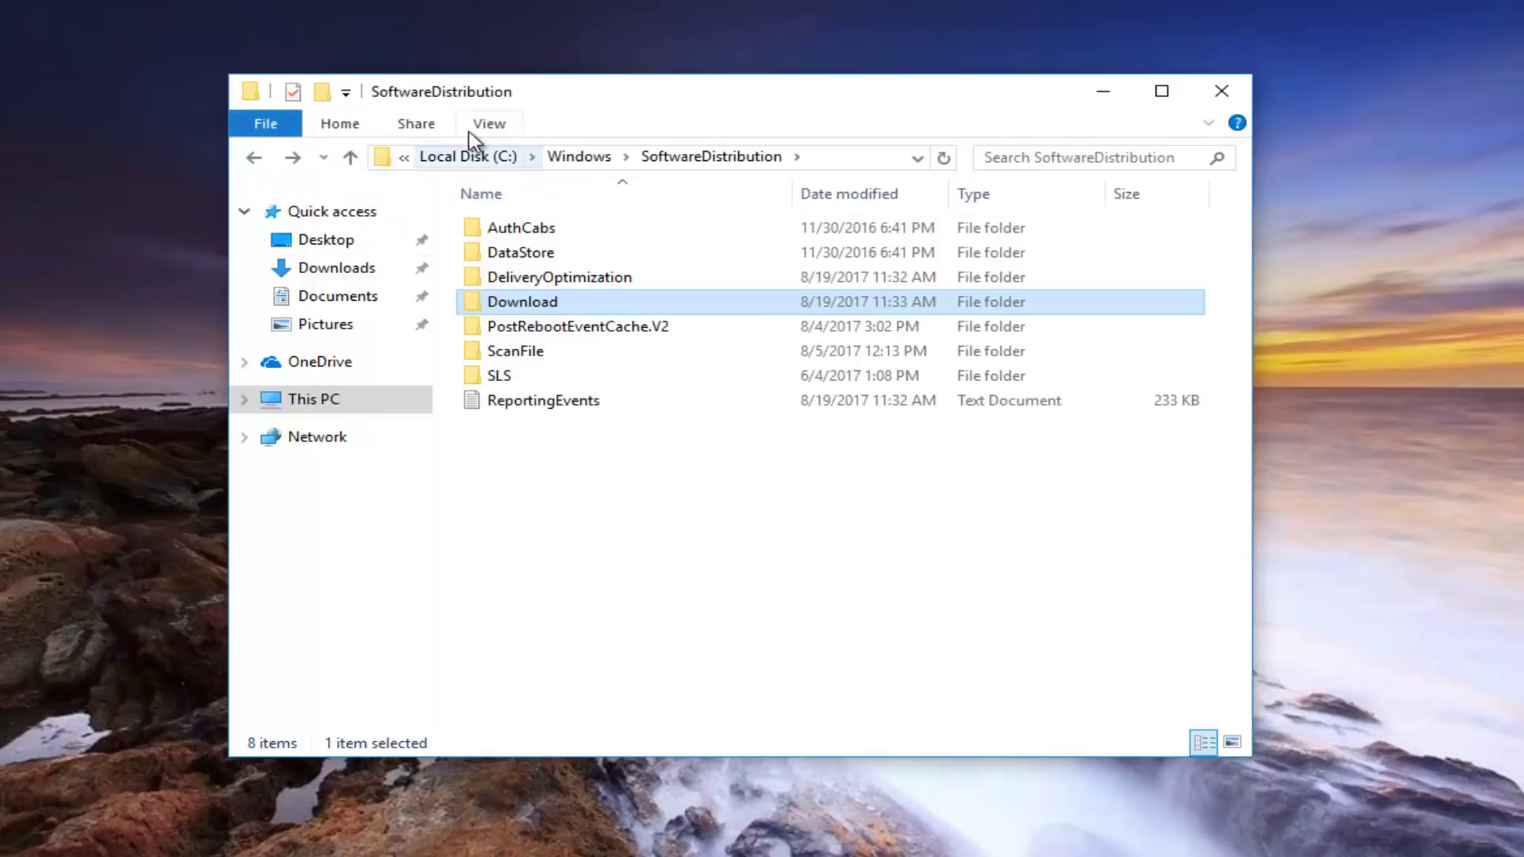
left_click(490, 127)
left_click(490, 127)
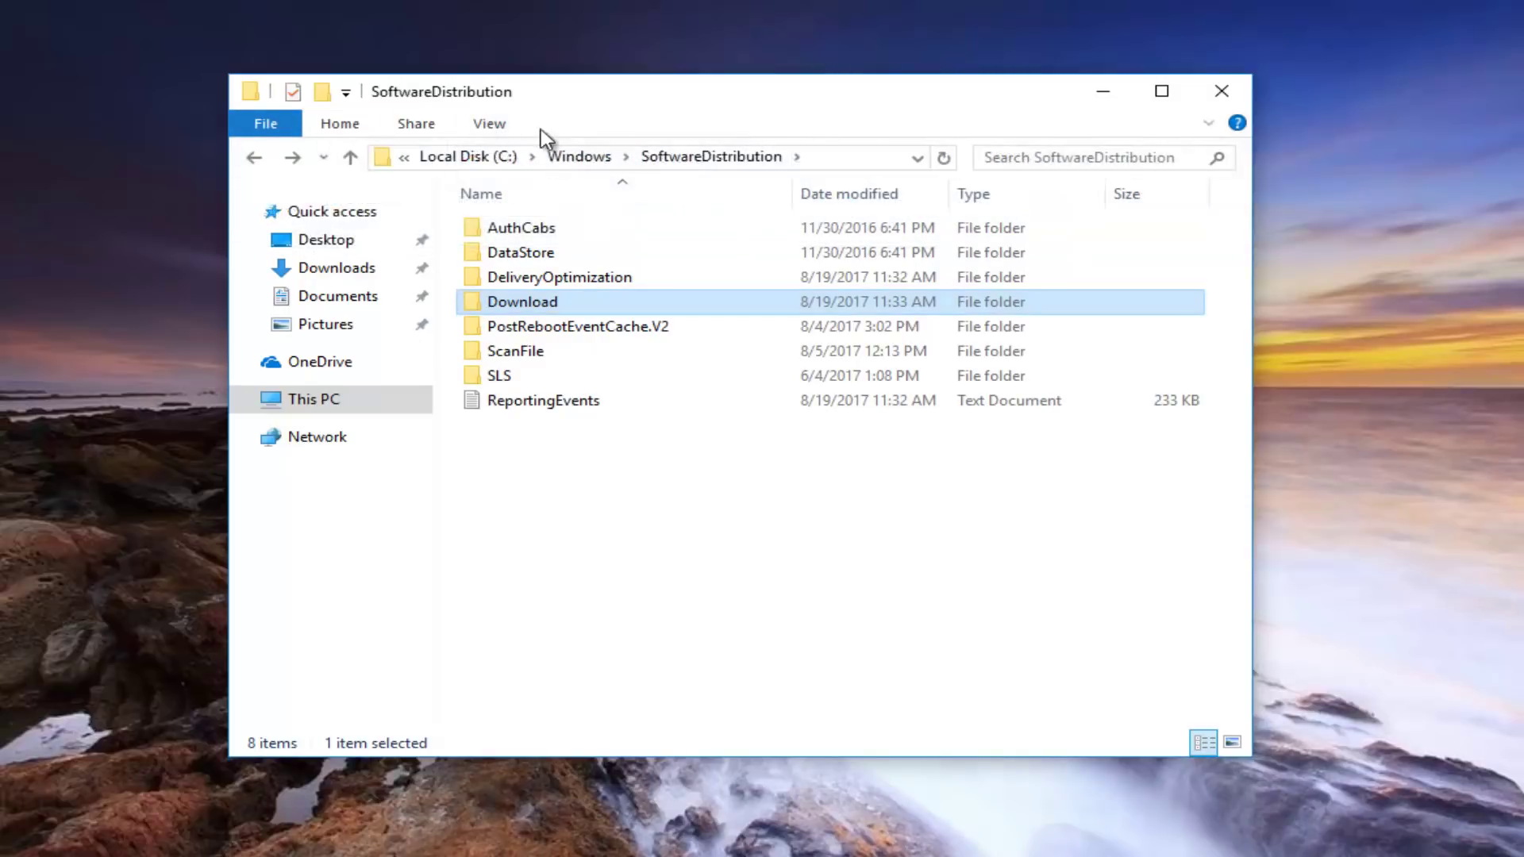
left_click(518, 133)
left_click(1203, 173)
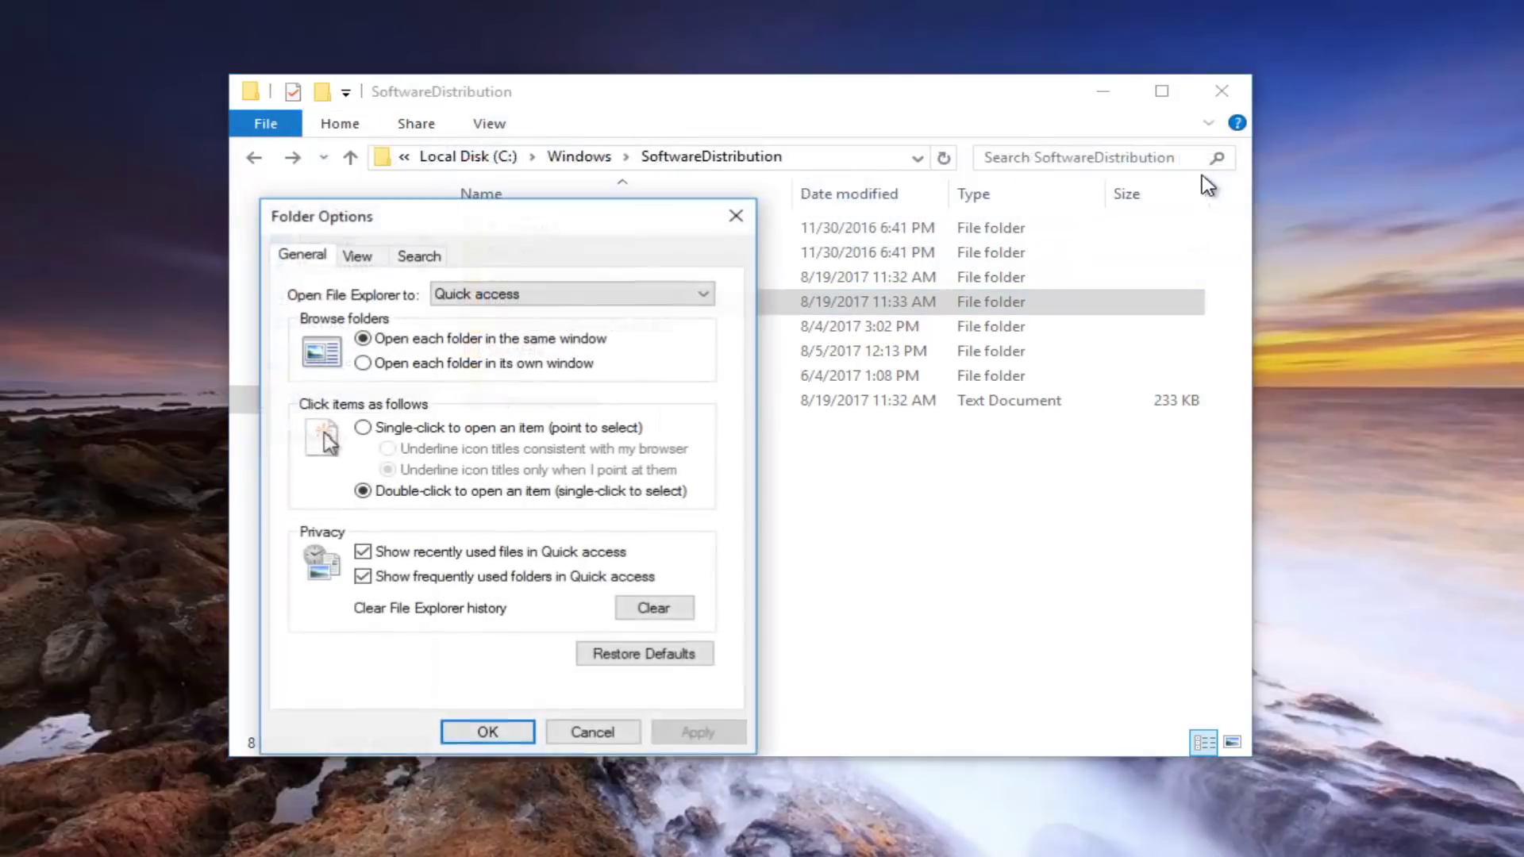
left_click(355, 257)
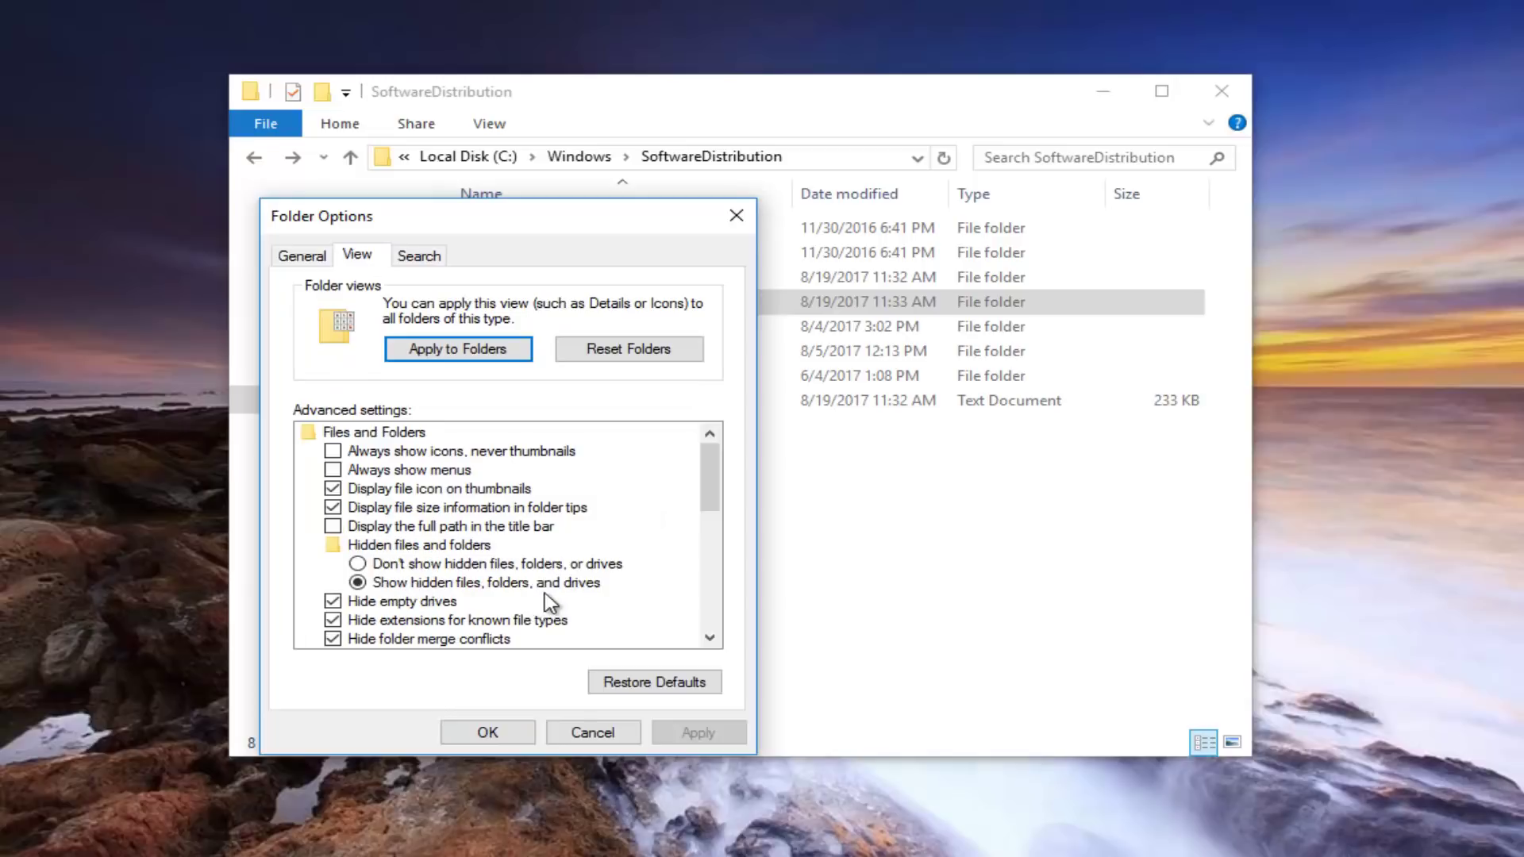
left_click(738, 218)
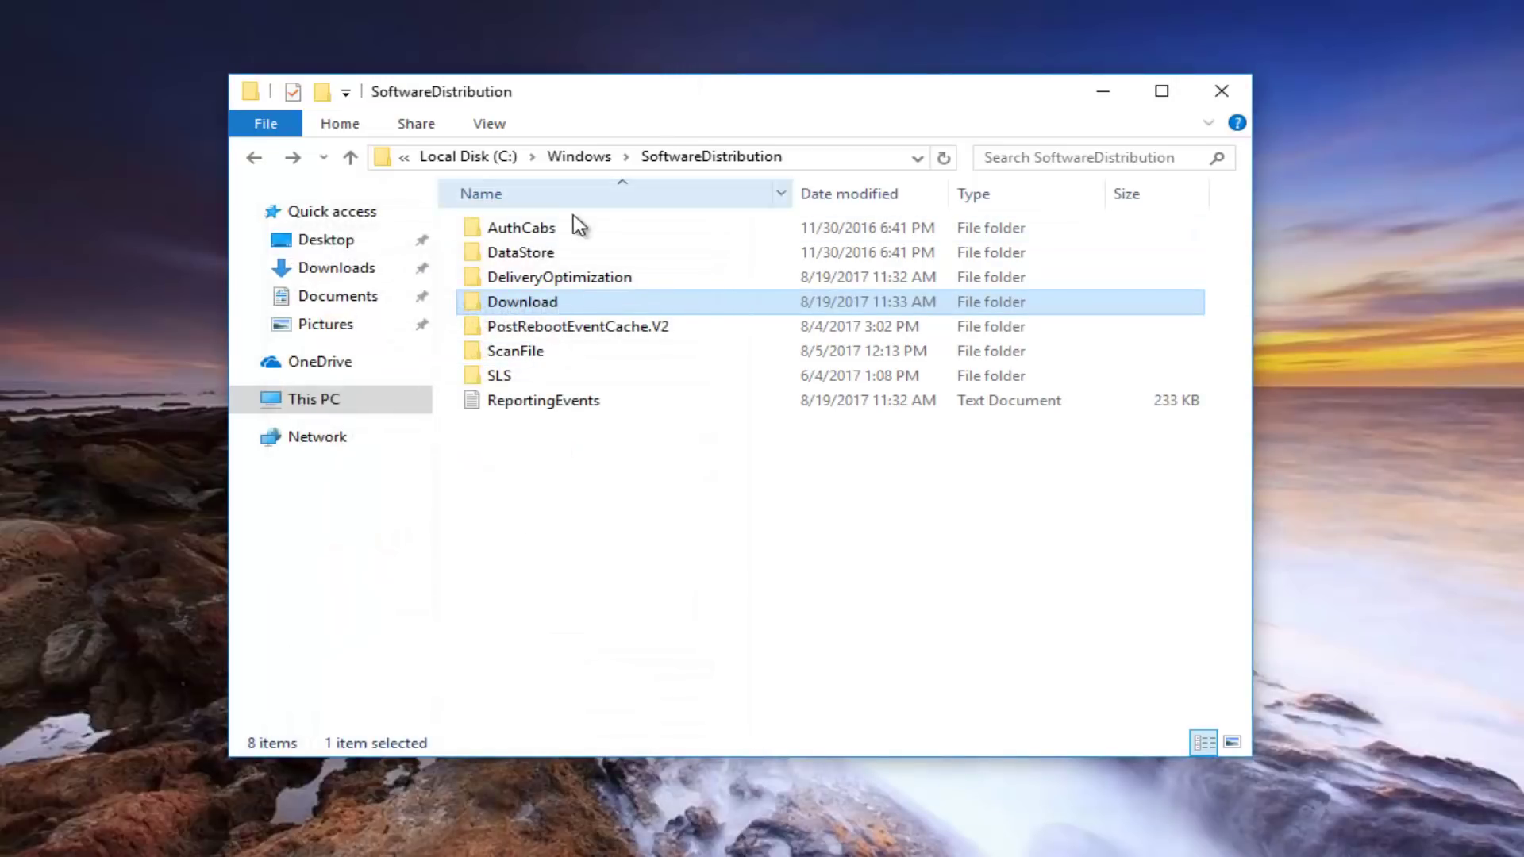
Step: Confirm the Download folder is empty, then start the Windows Update service
double_click(494, 316)
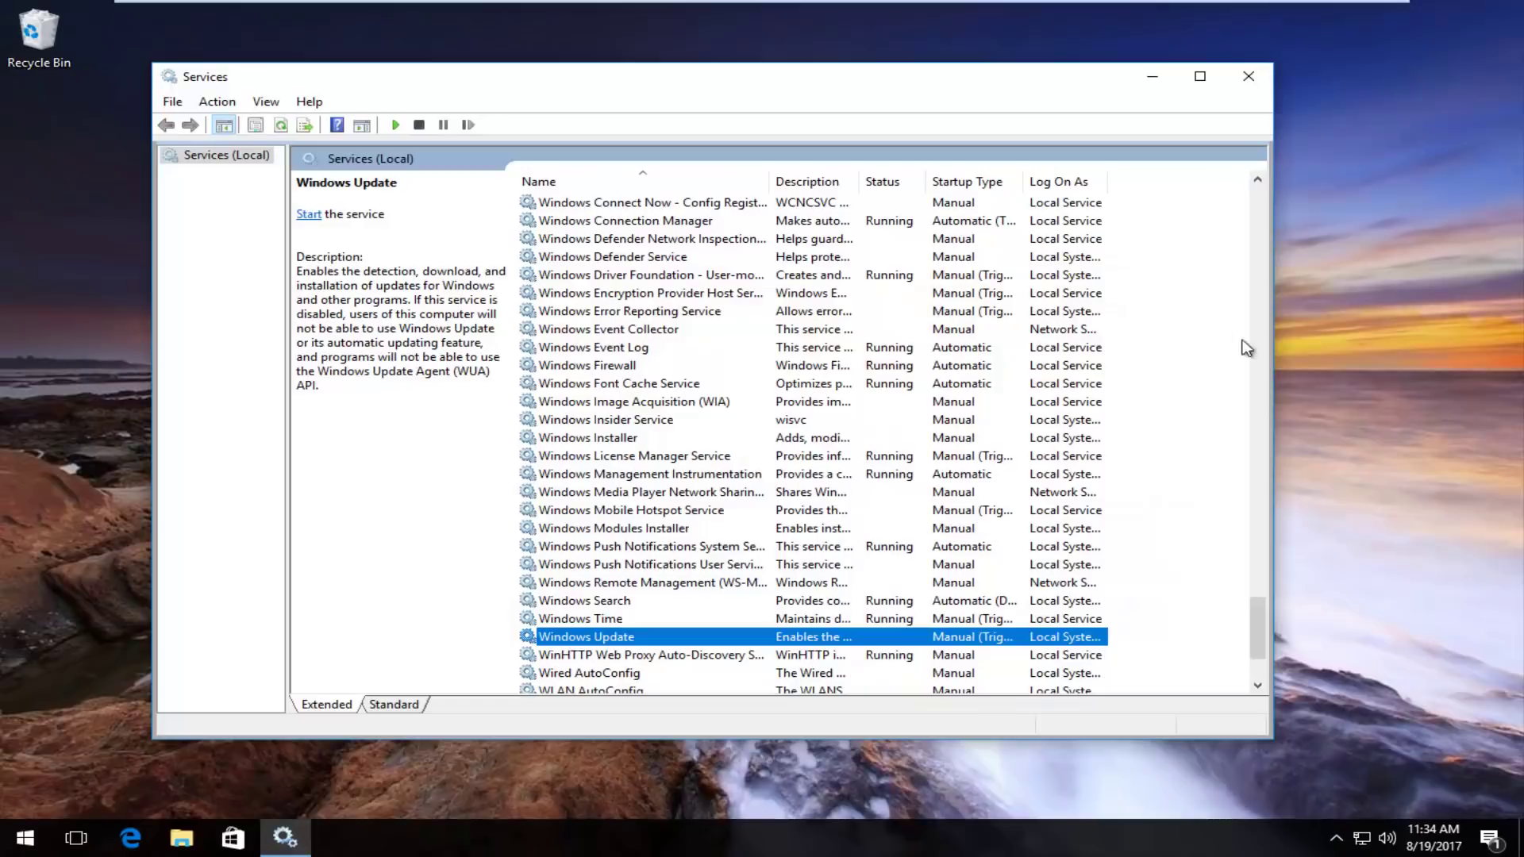
scroll(881, 550, "down", 2)
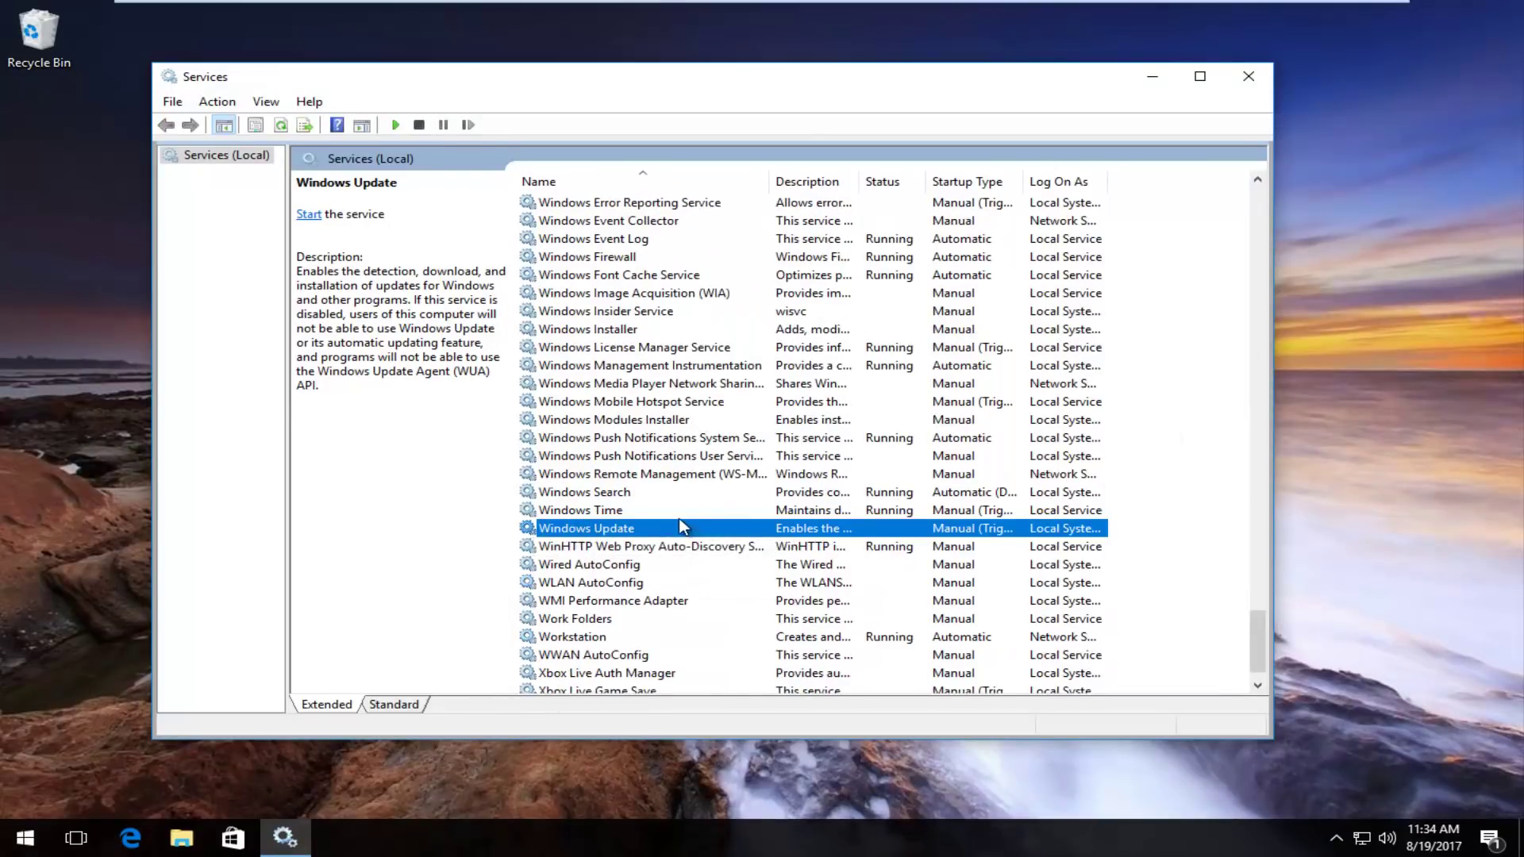
left_click(312, 215)
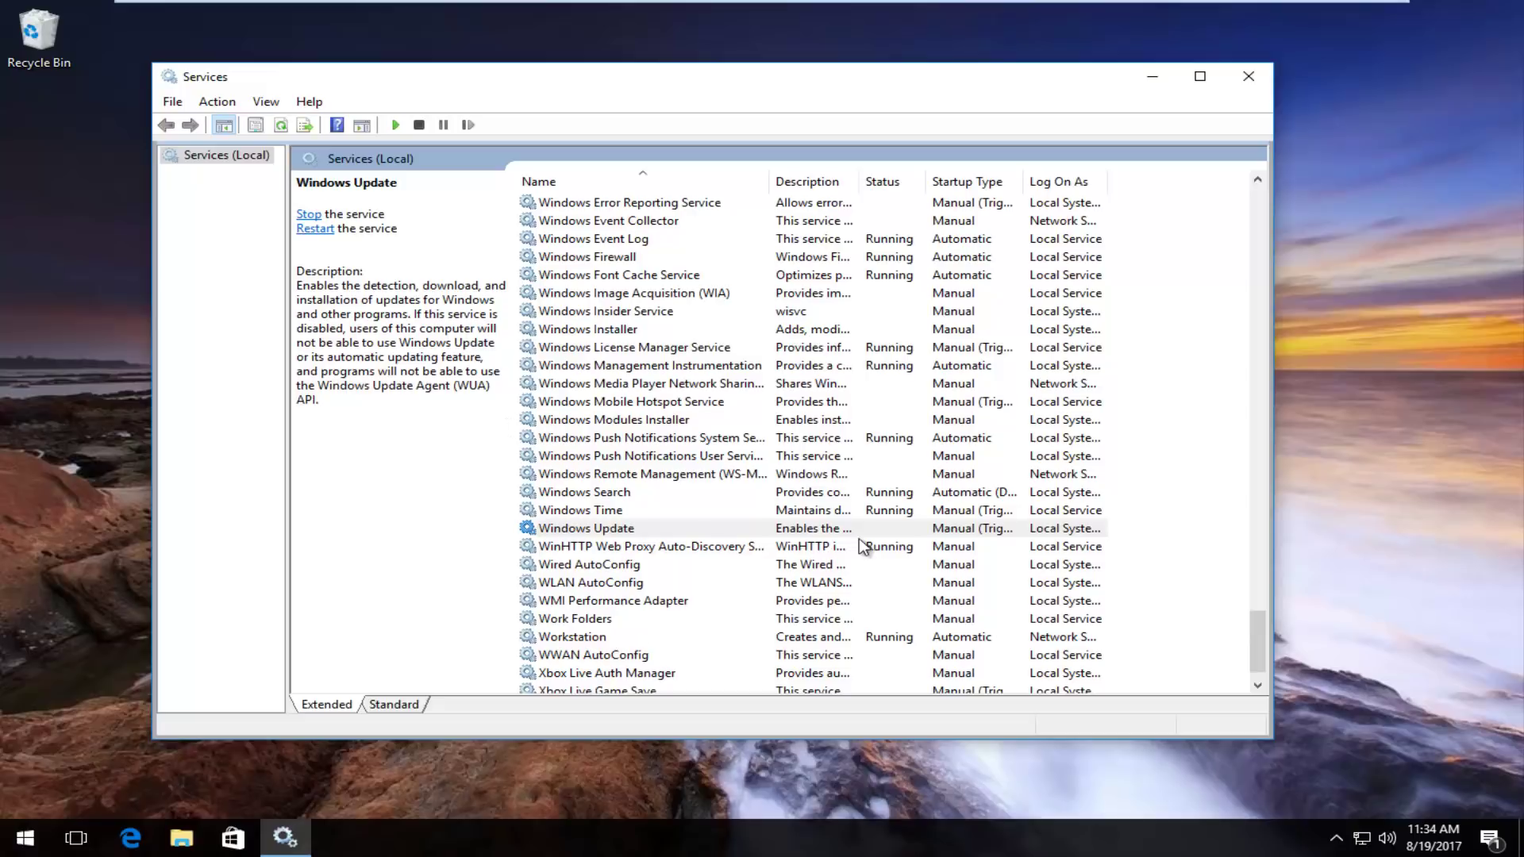
Step: Verify Windows Update shows Running in its properties, then close Services
left_click(824, 535)
double_click(592, 528)
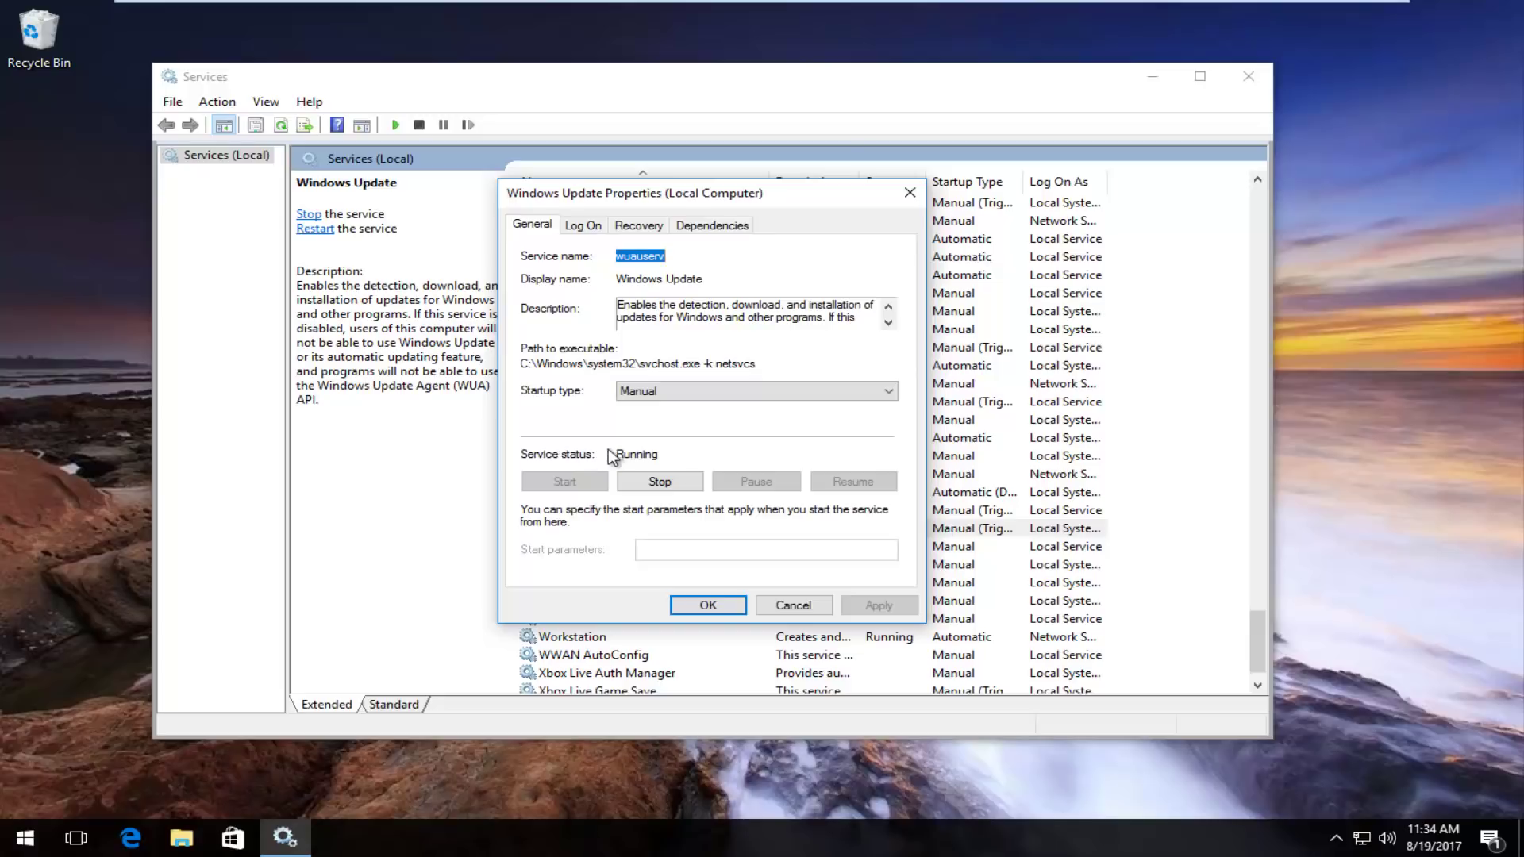
left_click(709, 604)
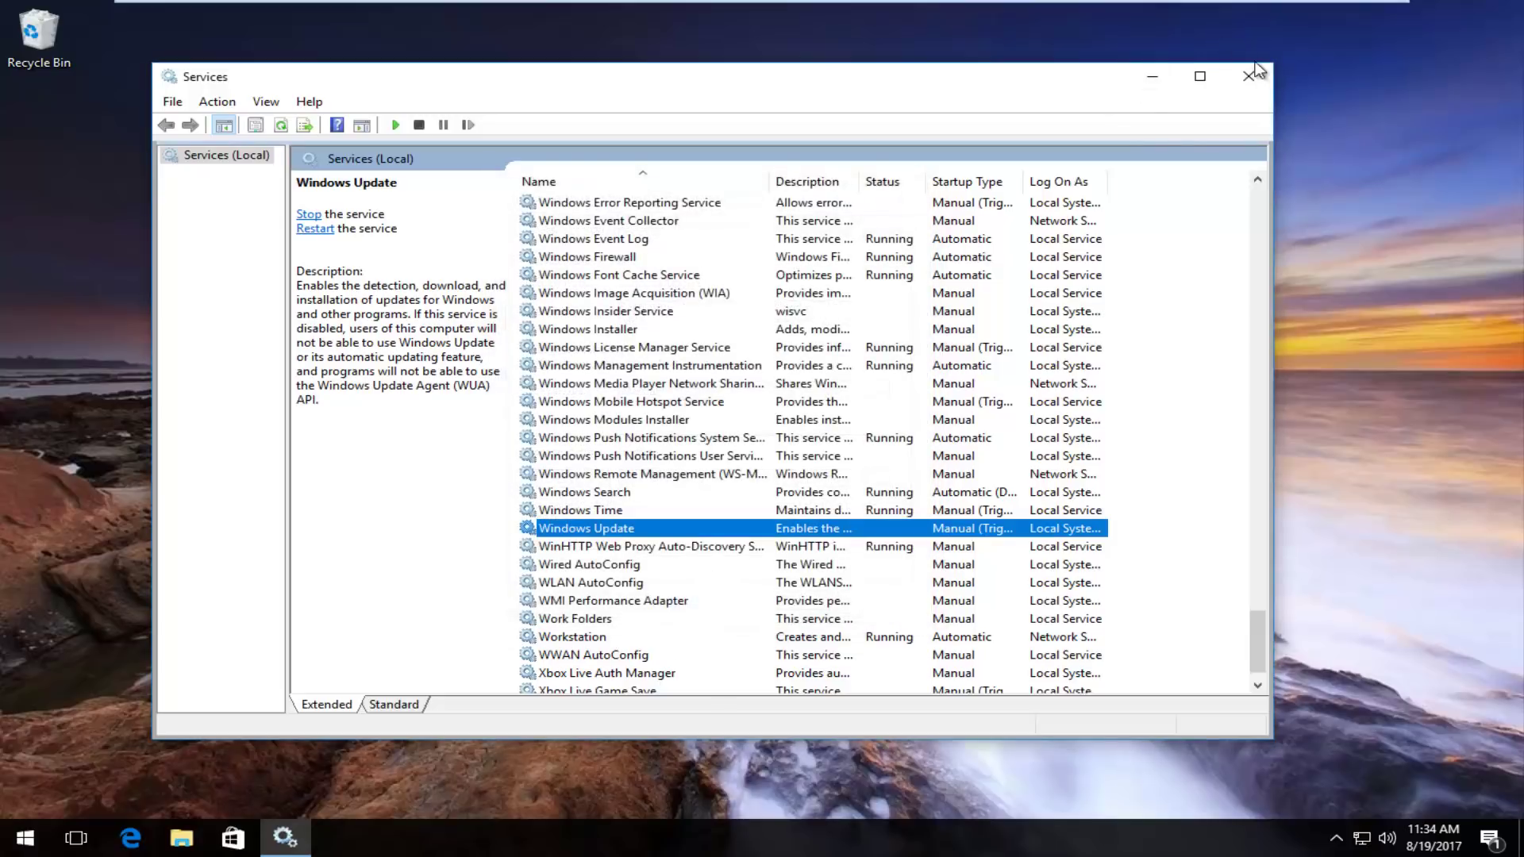
left_click(1248, 76)
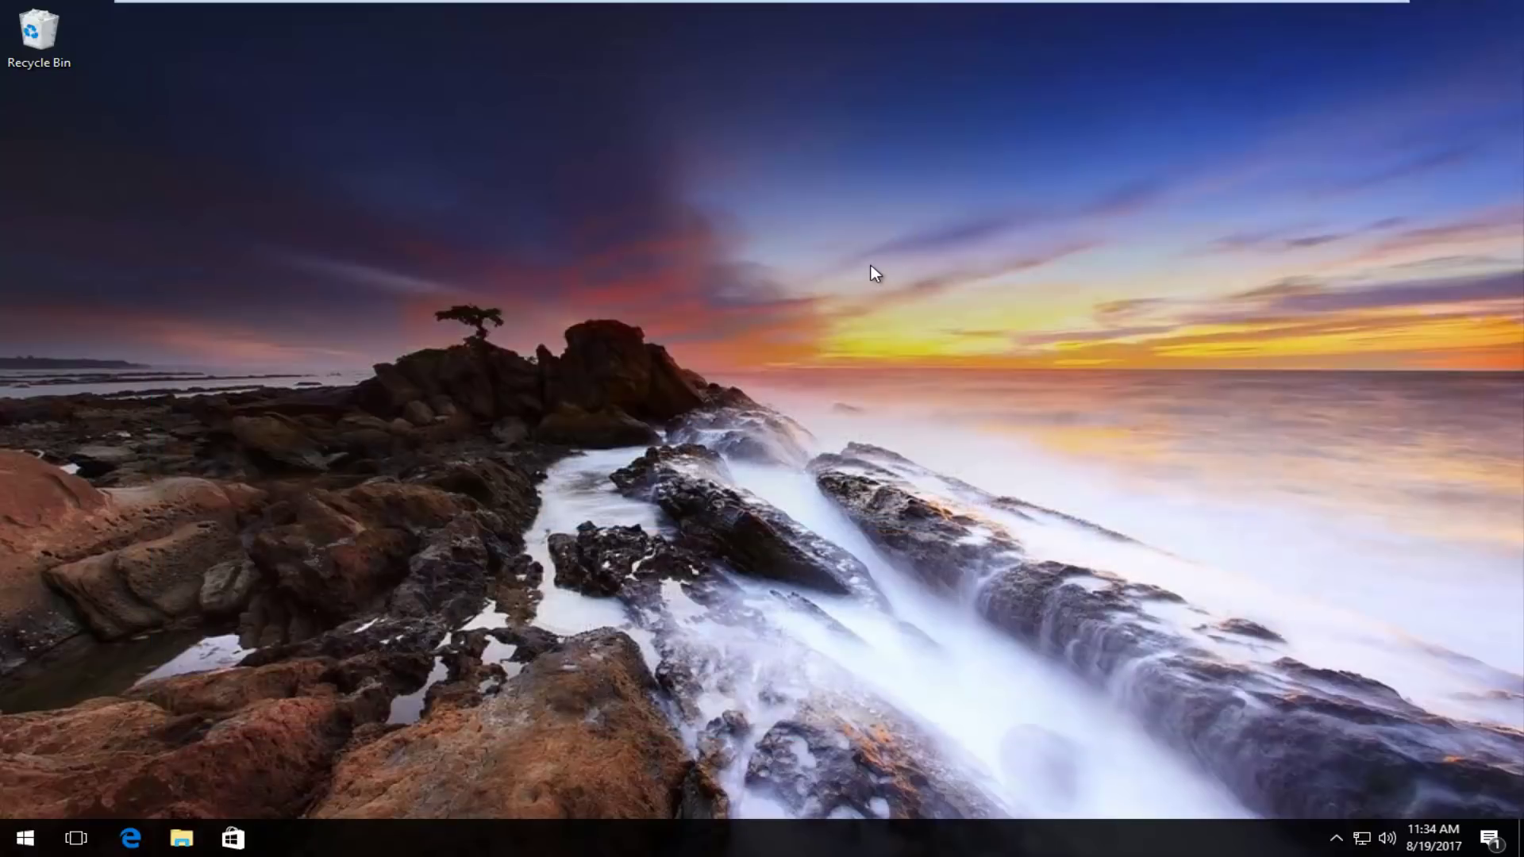